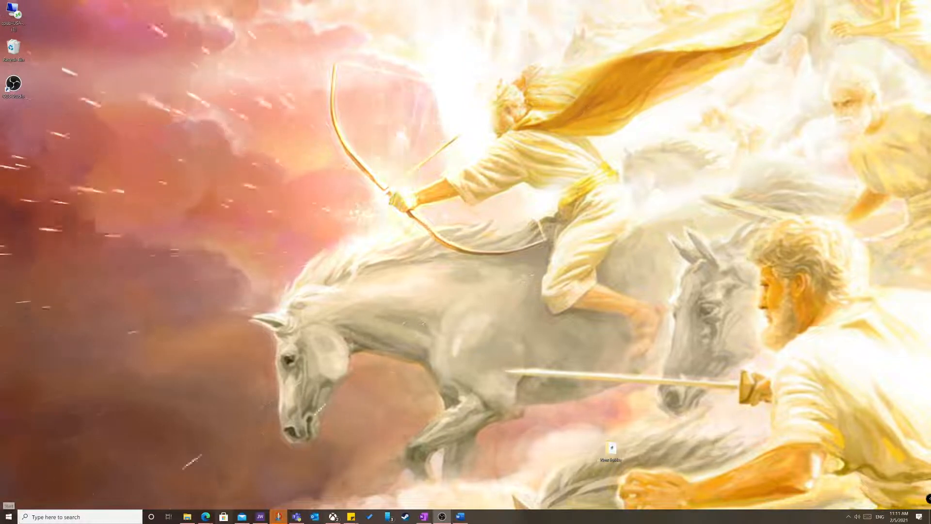
# Switch to Word and create a new blank document.
pyautogui.click(462, 518)
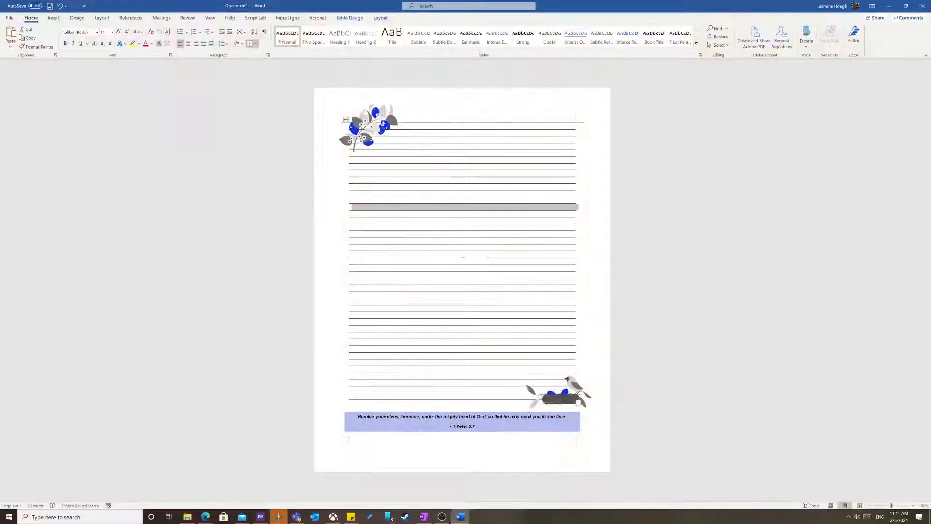
pyautogui.click(15, 18)
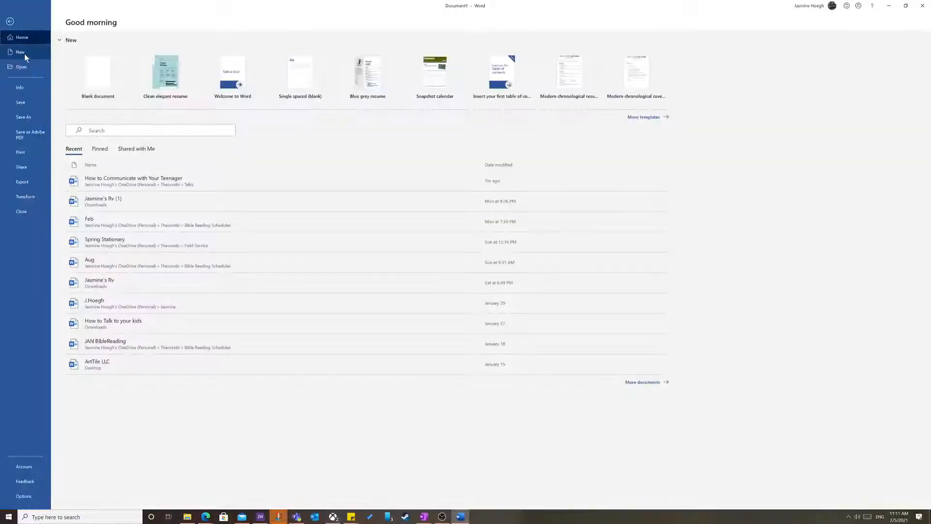
pyautogui.click(95, 81)
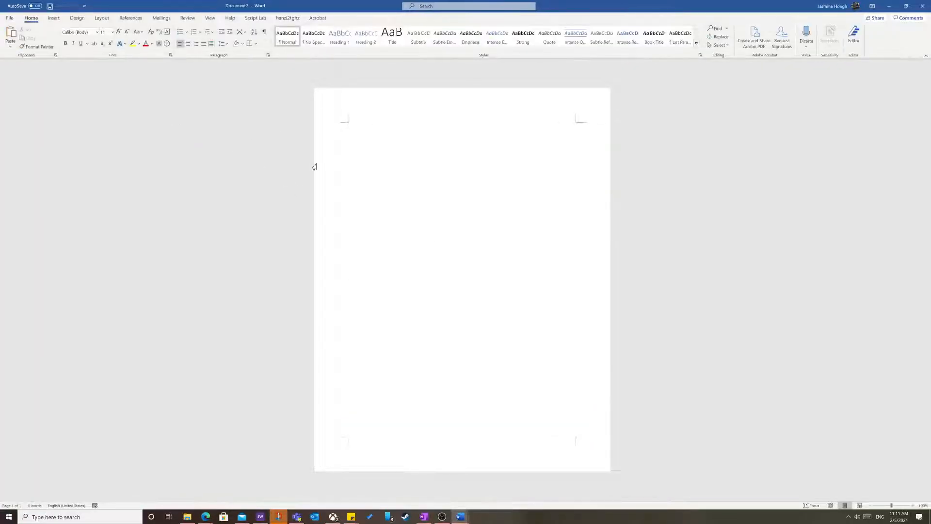
# Insert a table with one column and eight rows at the start of the blank page.
pyautogui.click(54, 19)
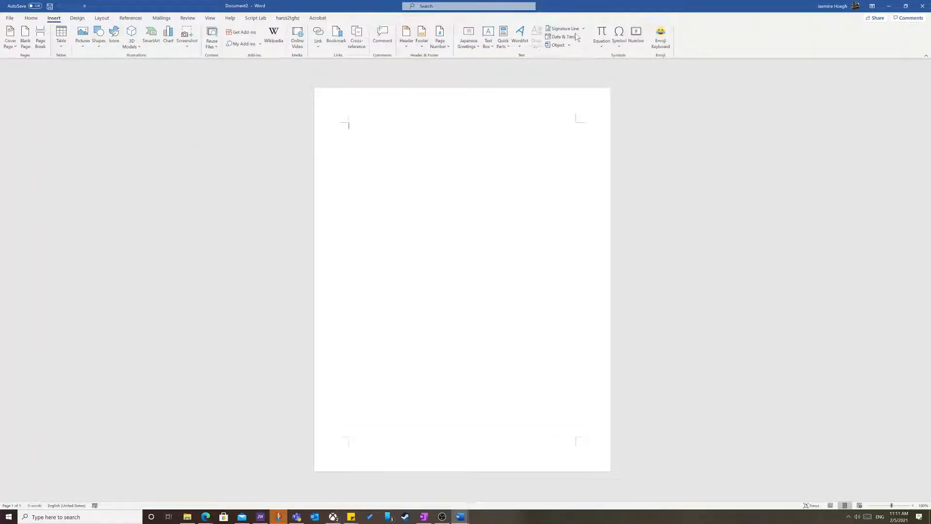
pyautogui.click(61, 41)
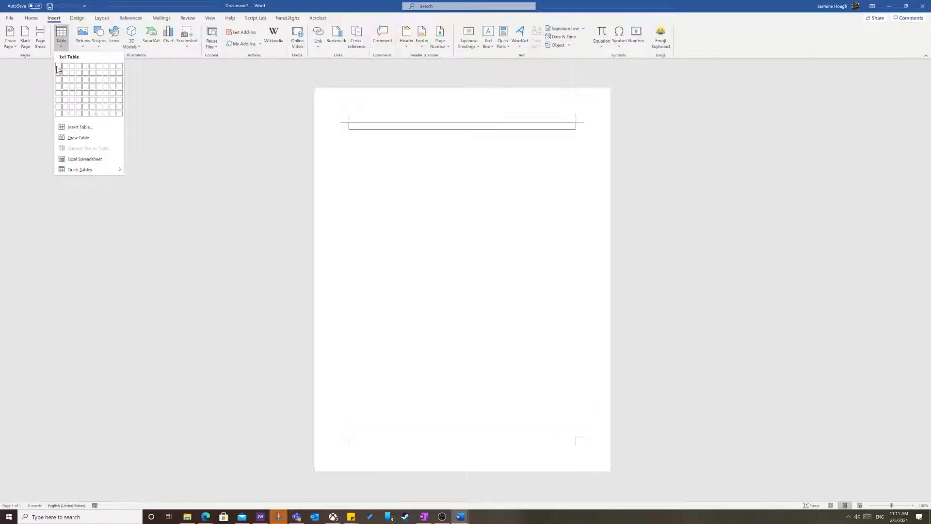
pyautogui.click(59, 114)
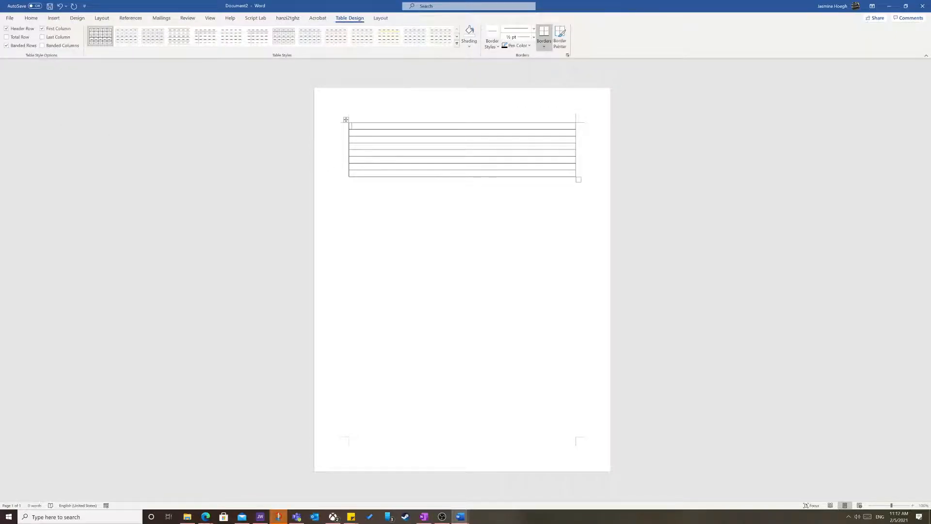
# Select the whole table and remove all of its borders with No Border.
pyautogui.click(543, 44)
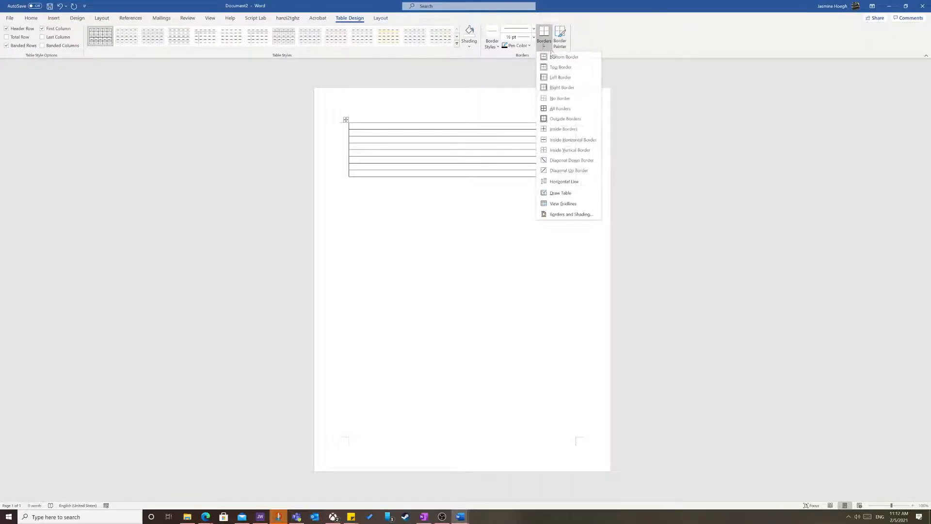
pyautogui.click(572, 100)
pyautogui.click(346, 119)
pyautogui.click(496, 46)
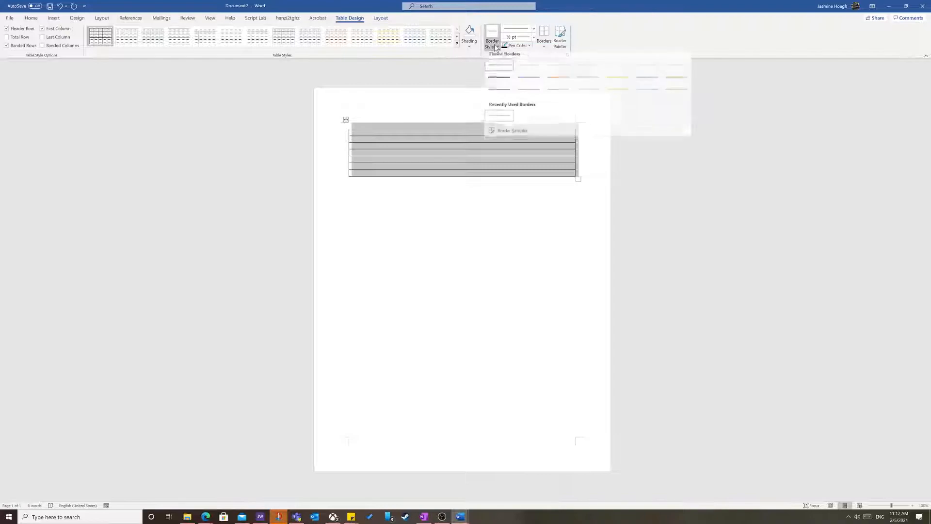
pyautogui.click(543, 41)
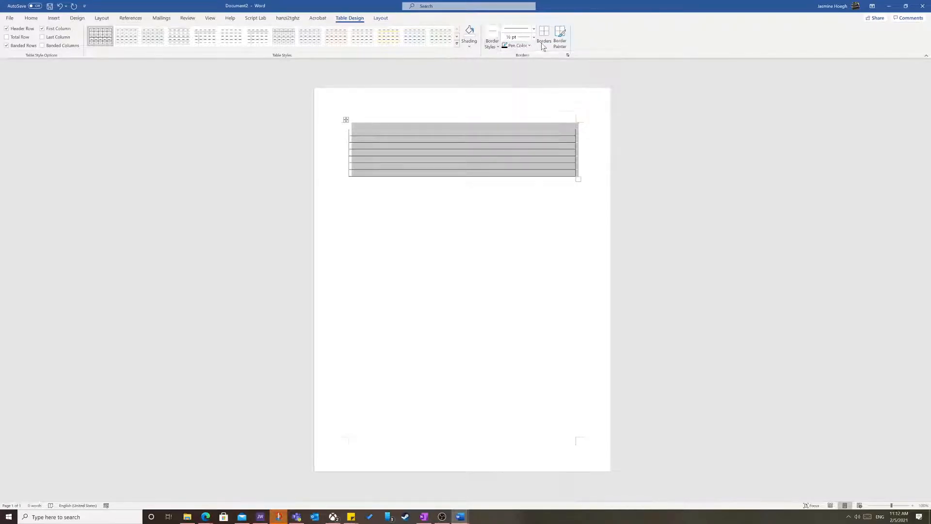
# Apply Bottom Border, Top Border and Inside Horizontal Border to the table so only horizontal writing lines remain.
pyautogui.click(545, 46)
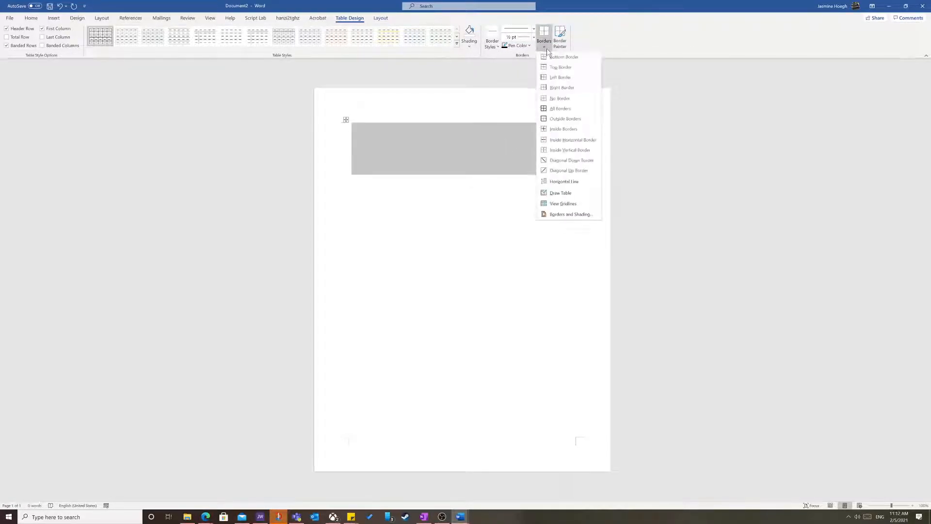
pyautogui.click(565, 58)
pyautogui.click(545, 47)
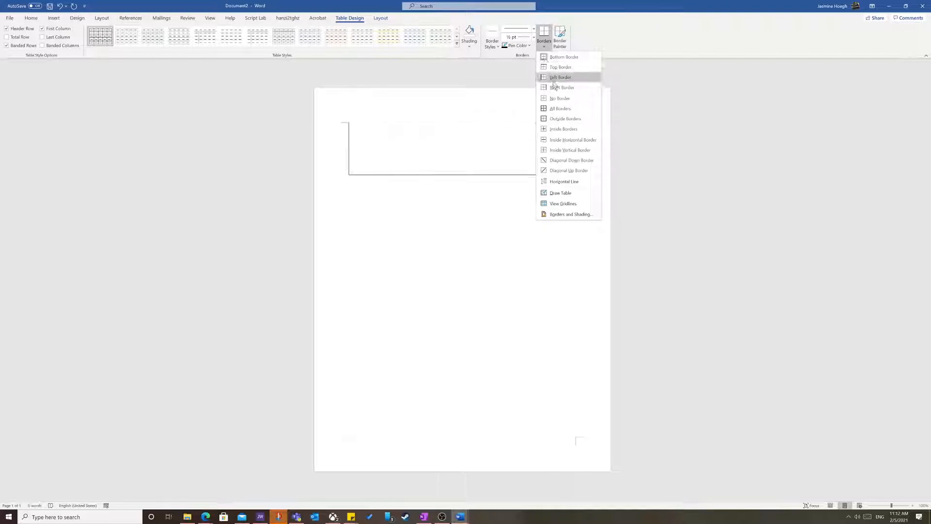
pyautogui.click(558, 67)
pyautogui.click(545, 46)
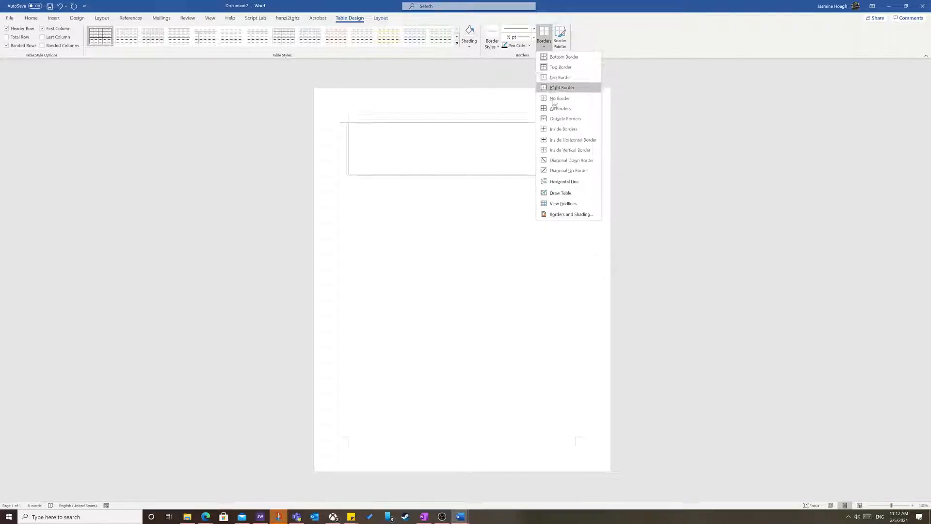
pyautogui.click(558, 141)
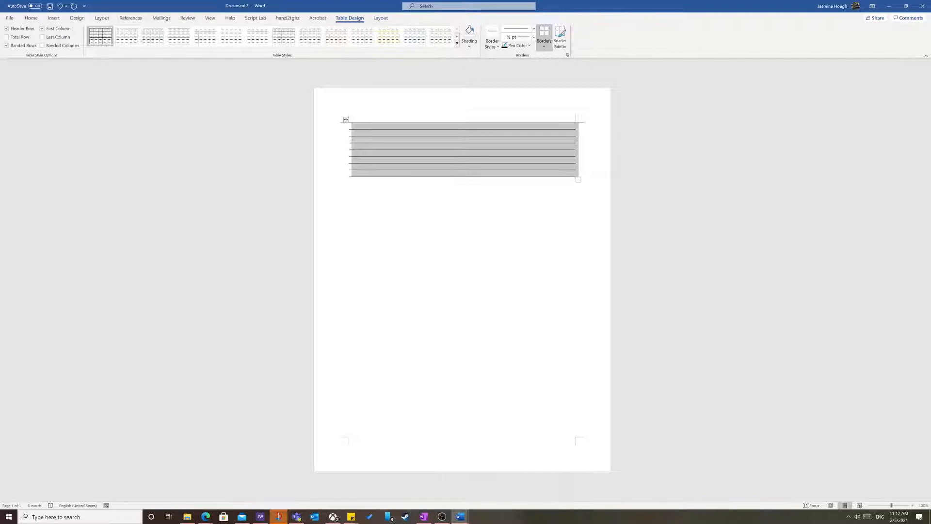
# Add rows below the table's last row until the lines nearly fill the page, undoing the surplus rows.
pyautogui.click(341, 181)
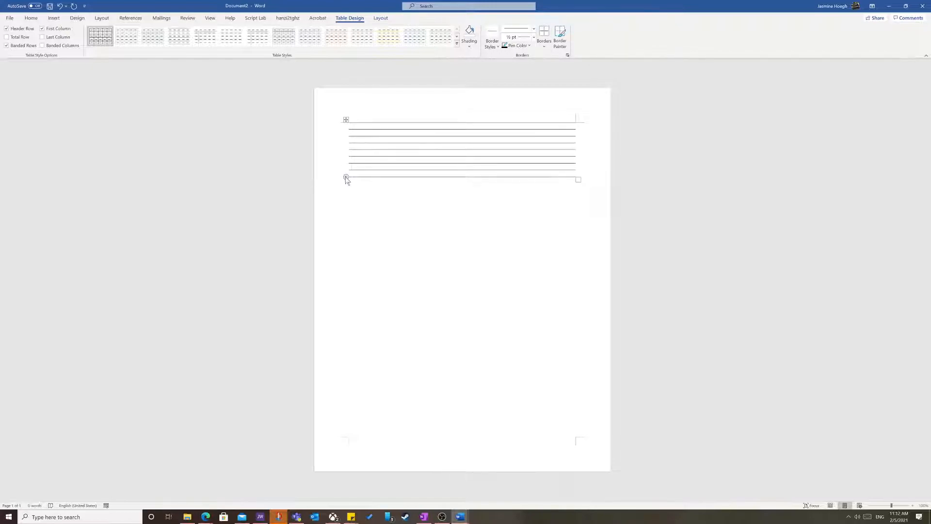
pyautogui.click(346, 177)
pyautogui.click(346, 177)
pyautogui.click(346, 177)
pyautogui.click(346, 178)
pyautogui.click(347, 178)
pyautogui.click(346, 177)
pyautogui.click(346, 178)
pyautogui.click(346, 177)
pyautogui.click(346, 177)
pyautogui.click(346, 177)
pyautogui.click(347, 178)
pyautogui.click(346, 177)
pyautogui.click(346, 177)
pyautogui.click(346, 178)
pyautogui.click(346, 178)
pyautogui.click(347, 177)
pyautogui.click(346, 177)
pyautogui.click(347, 178)
pyautogui.click(346, 178)
pyautogui.click(346, 177)
pyautogui.click(347, 178)
pyautogui.click(347, 177)
pyautogui.click(346, 177)
pyautogui.click(346, 178)
pyautogui.hotkey('ctrl', 'z')
pyautogui.hotkey('ctrl', 'z')
# Place the cursor below the table and browse the stock Illustrations library for decorations.
pyautogui.click(452, 425)
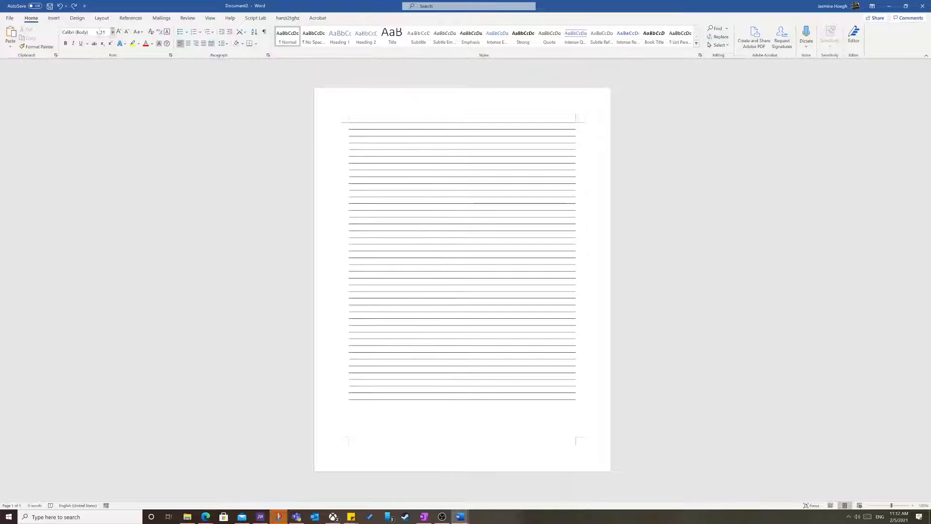
pyautogui.click(56, 22)
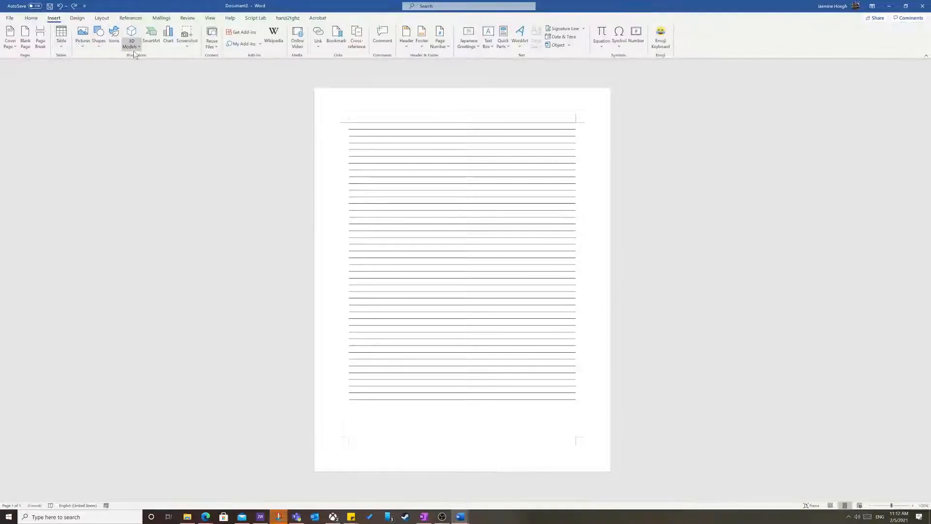
pyautogui.click(113, 41)
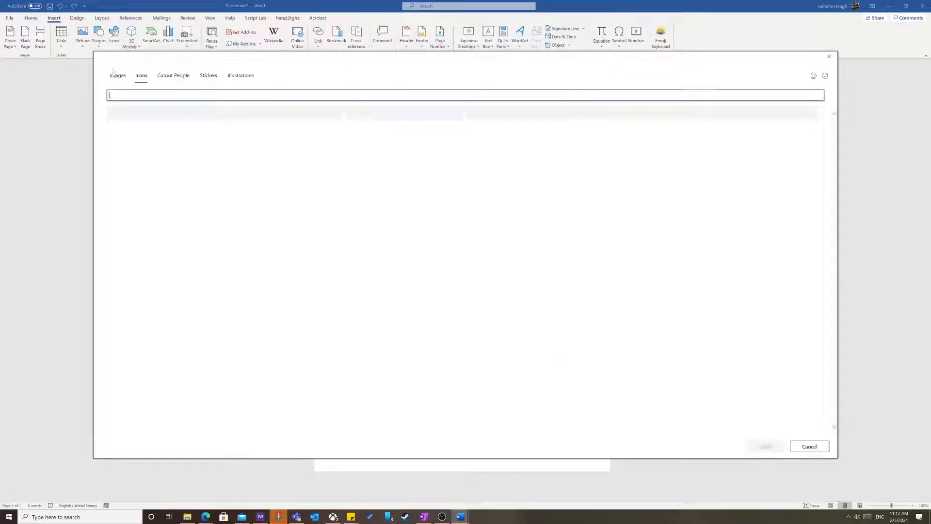
pyautogui.click(245, 77)
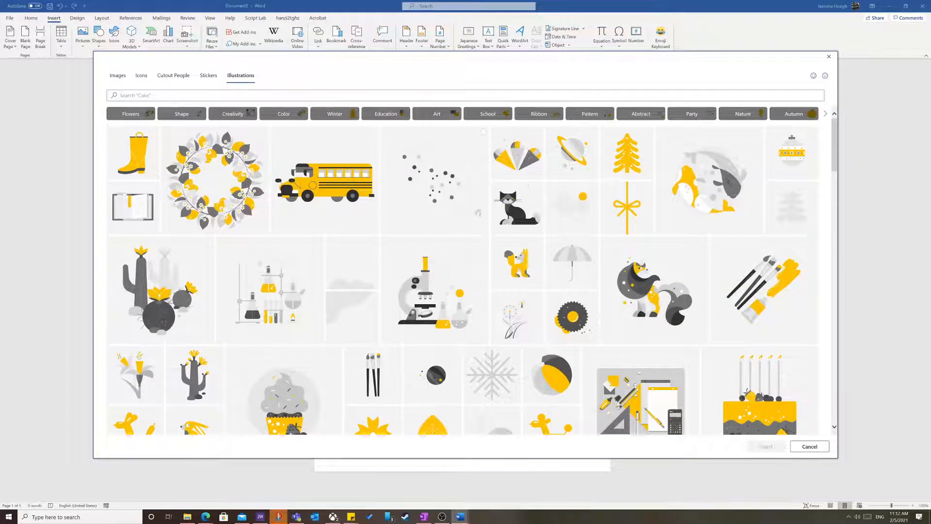
pyautogui.scroll(-3, 650, 346)
pyautogui.scroll(3, 630, 350)
pyautogui.scroll(-1, 725, 237)
pyautogui.scroll(1, 677, 230)
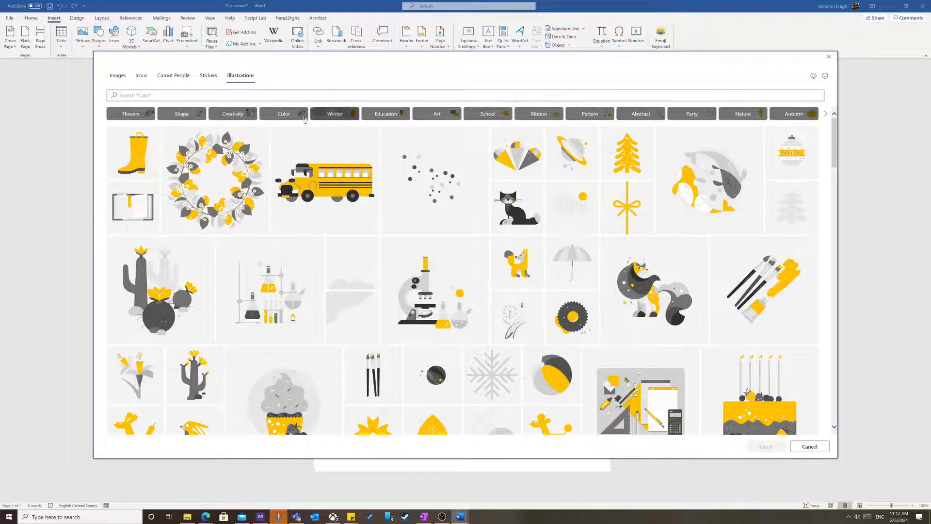
# Search the illustrations for "spring" and insert the garden flowers, the watering can with flowers, and the bird on a nest.
pyautogui.click(140, 96)
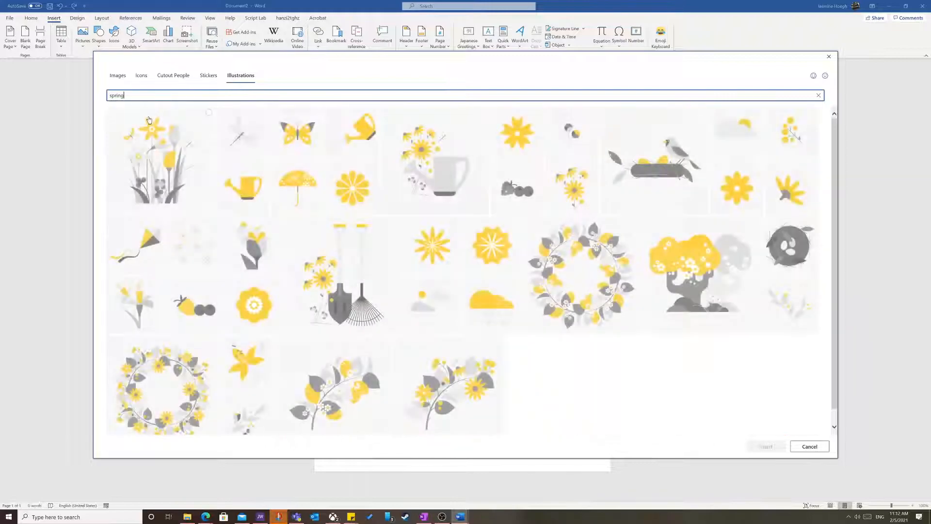
pyautogui.click(193, 157)
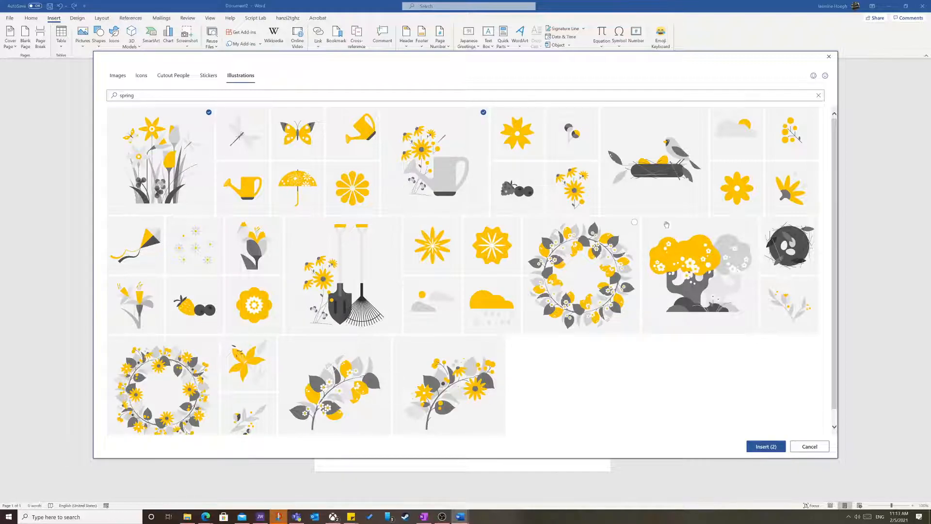
pyautogui.click(766, 447)
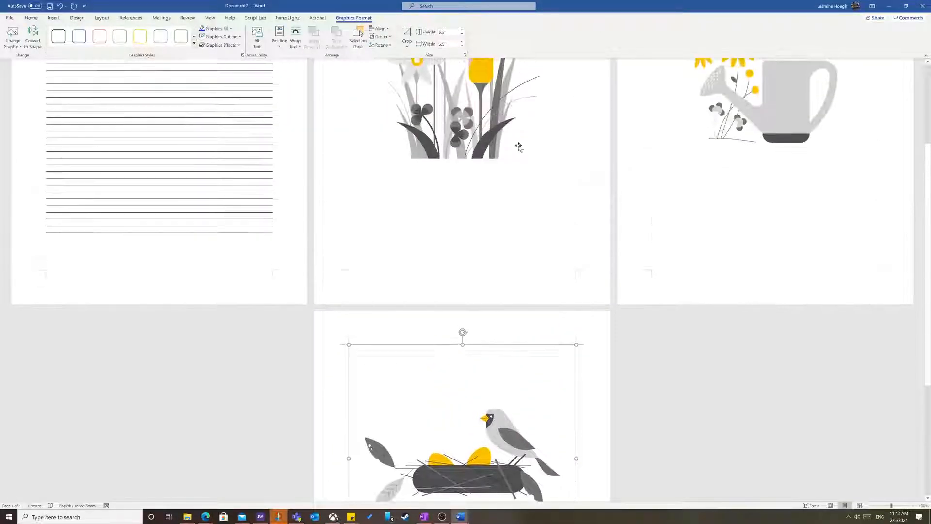
# Set the text wrapping of the garden flowers and the bird's nest illustrations to In Front of Text.
pyautogui.click(472, 117)
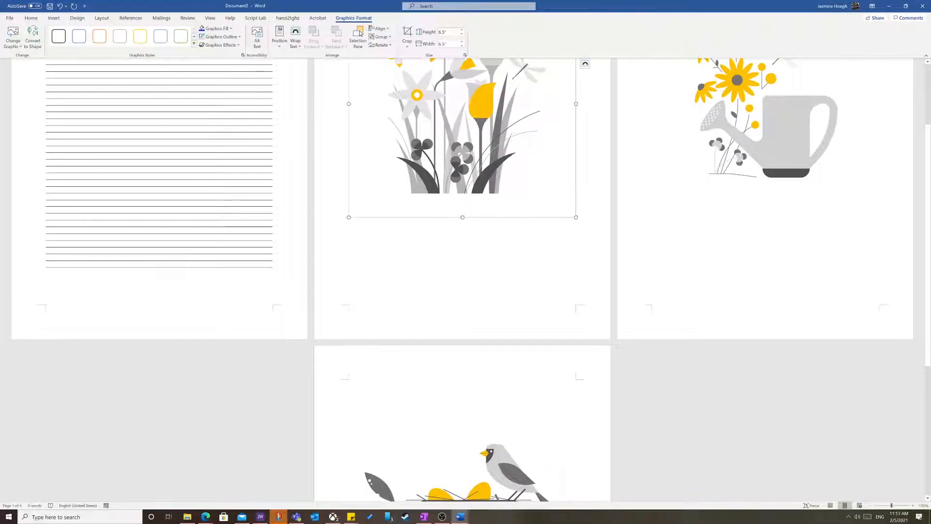
pyautogui.scroll(3, 480, 145)
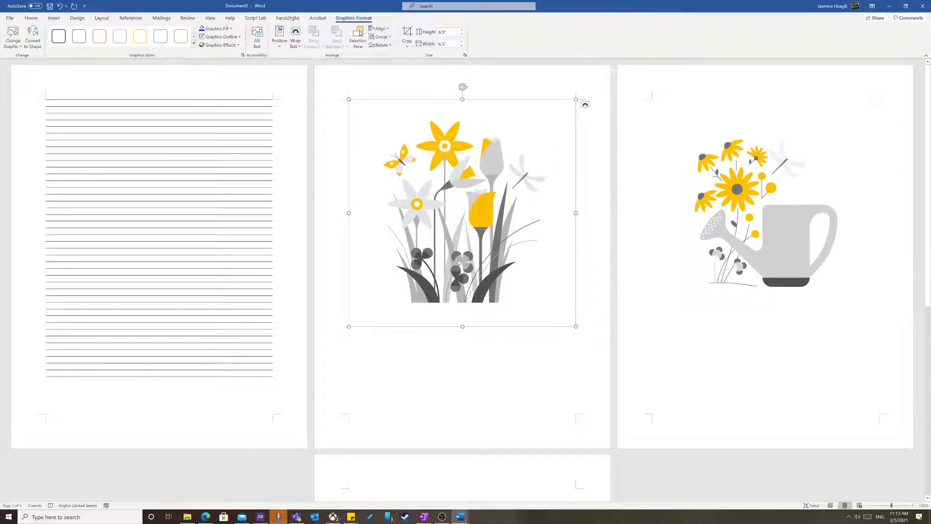
pyautogui.click(585, 104)
pyautogui.click(637, 174)
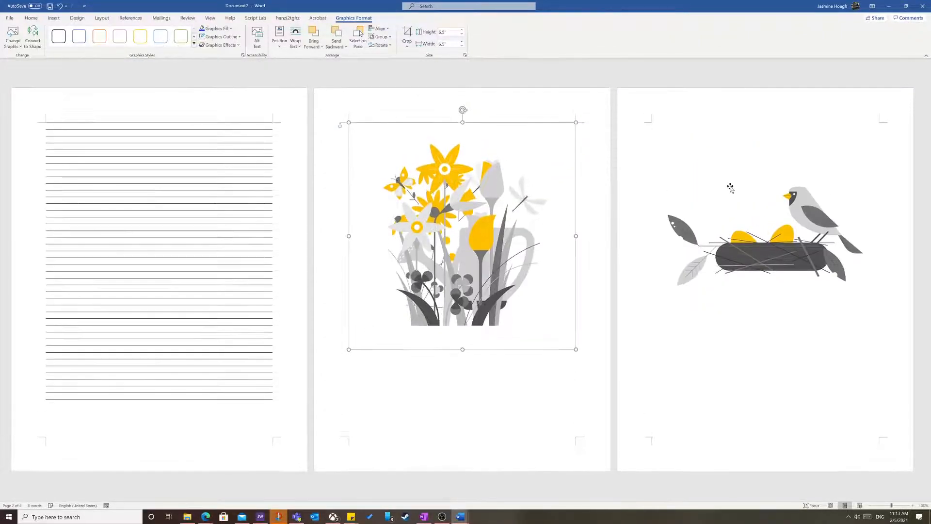
pyautogui.click(765, 245)
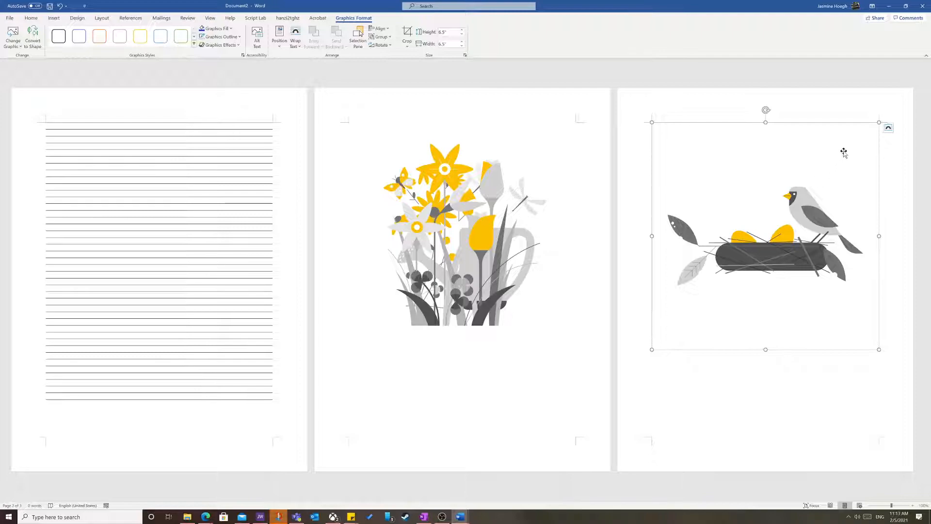
pyautogui.click(888, 128)
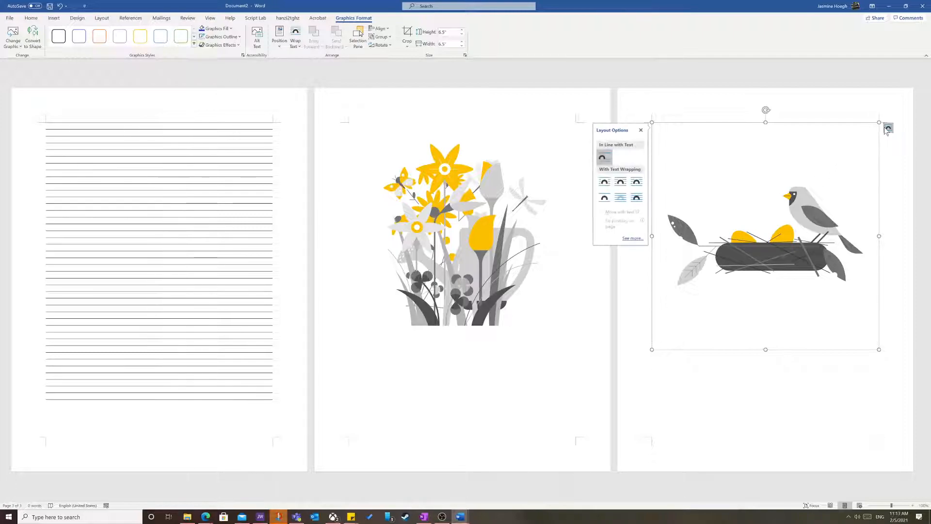
pyautogui.click(637, 198)
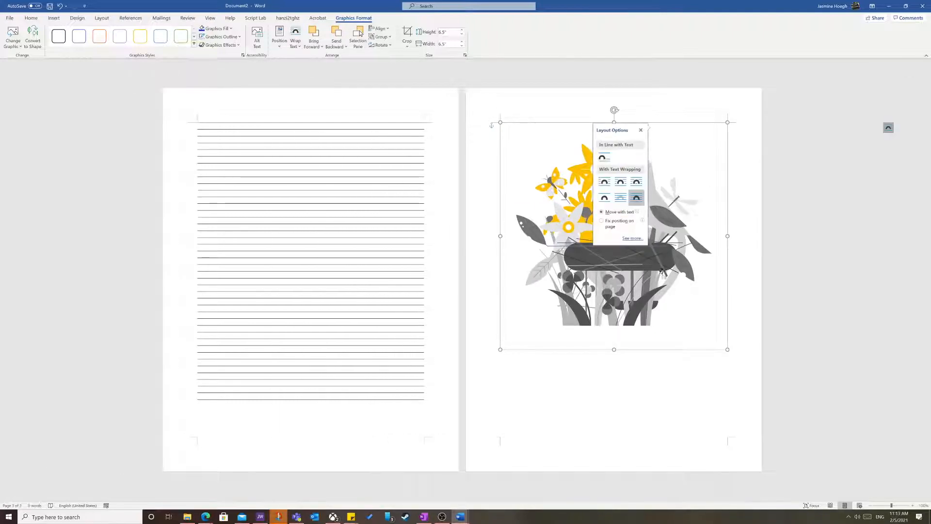
# Shrink both illustrations, placing the bird's nest at the lined table's lower-right corner and the garden flowers at its upper-left corner.
pyautogui.moveTo(726, 351); pyautogui.dragTo(413, 399)
pyautogui.click(675, 304)
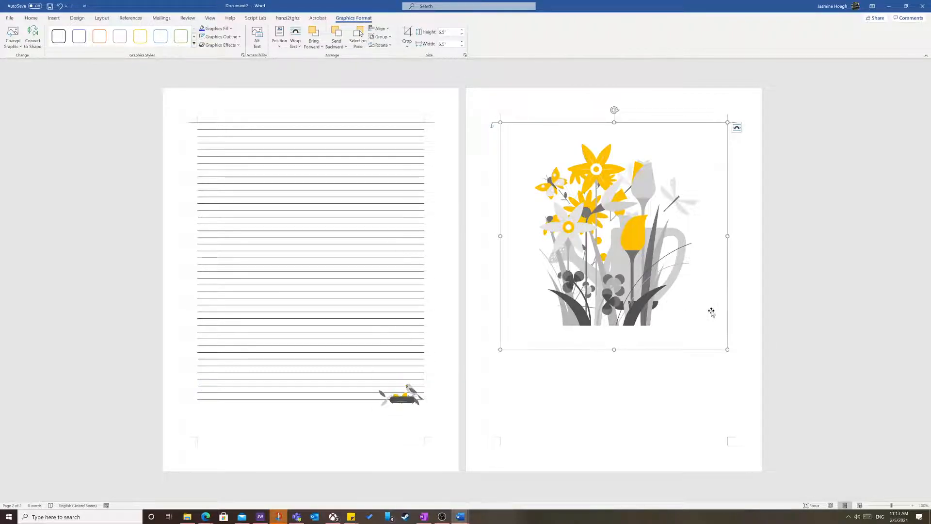
pyautogui.moveTo(727, 350); pyautogui.dragTo(248, 137)
# Set the watering can illustration to In Front of Text and nudge the garden flowers slightly upward in their corner.
pyautogui.click(624, 230)
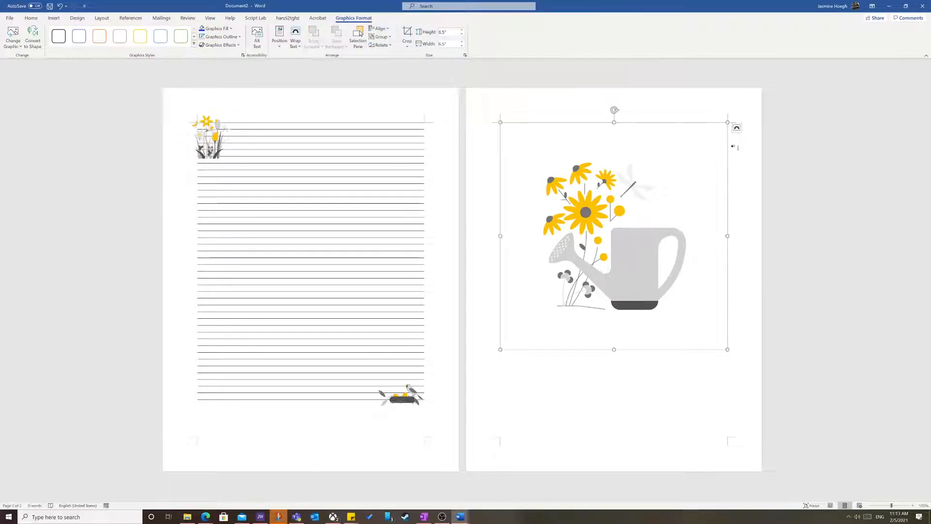
pyautogui.click(736, 128)
pyautogui.click(789, 199)
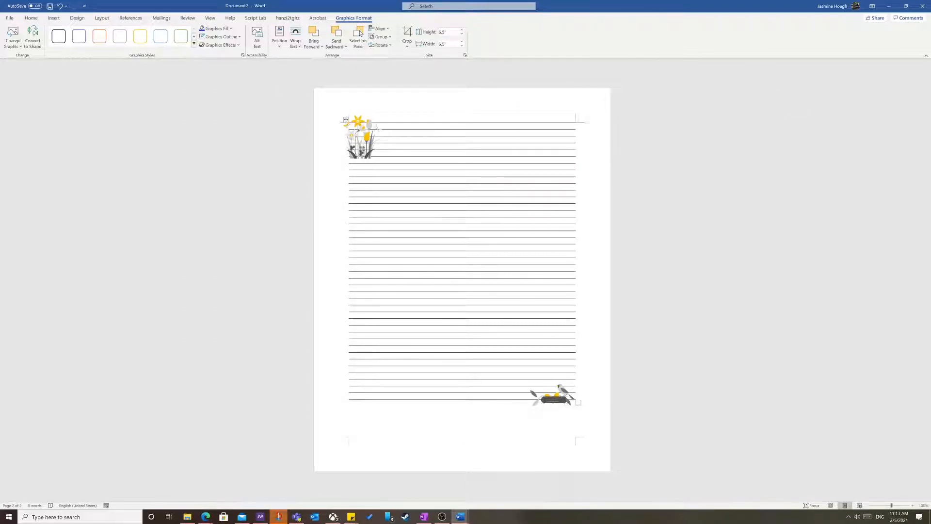
pyautogui.moveTo(357, 137)
pyautogui.mouseDown()
pyautogui.moveTo(512, 320)
pyautogui.moveTo(506, 332)
pyautogui.moveTo(358, 135)
pyautogui.mouseUp()
# Try the watering can at about 2.77 inches, tilted counterclockwise over the lines, and delete it from the page.
pyautogui.click(499, 279)
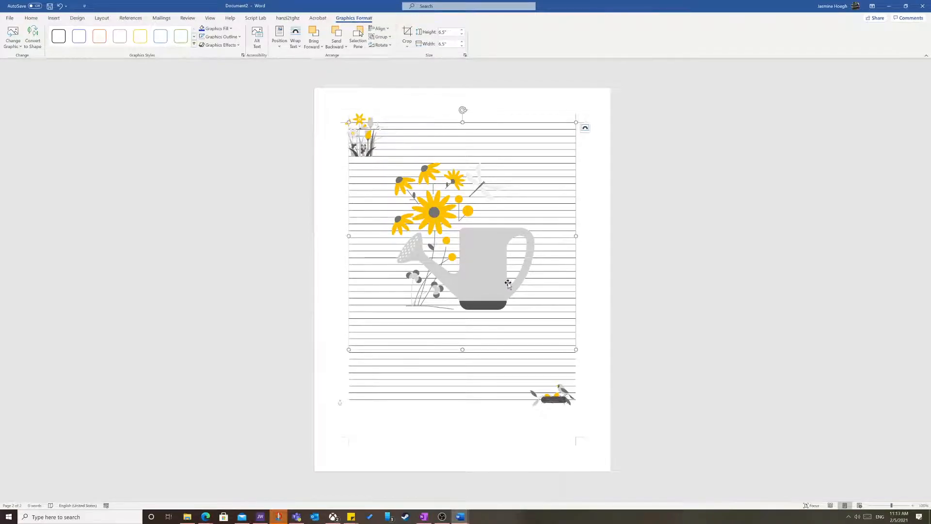
pyautogui.moveTo(577, 350); pyautogui.dragTo(444, 208)
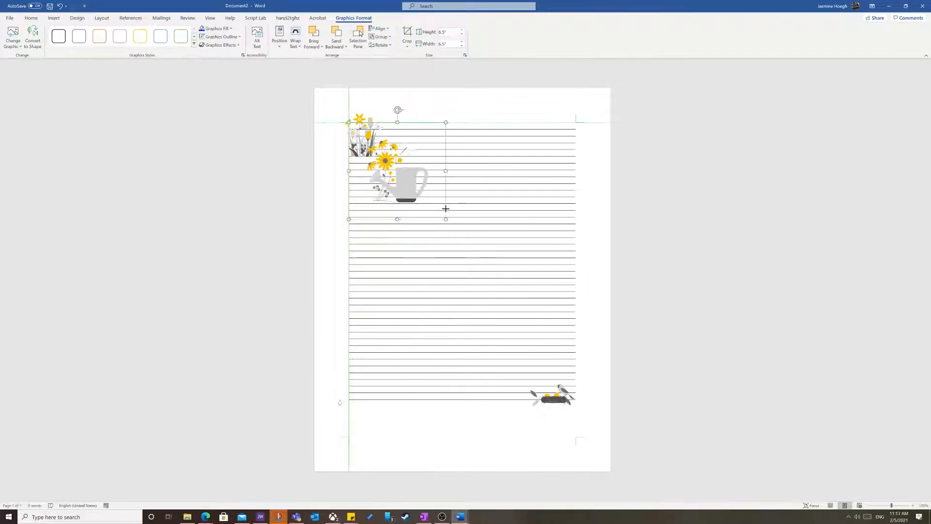
pyautogui.moveTo(421, 163); pyautogui.dragTo(537, 319)
pyautogui.moveTo(516, 266); pyautogui.dragTo(484, 270)
pyautogui.moveTo(499, 328); pyautogui.dragTo(486, 193)
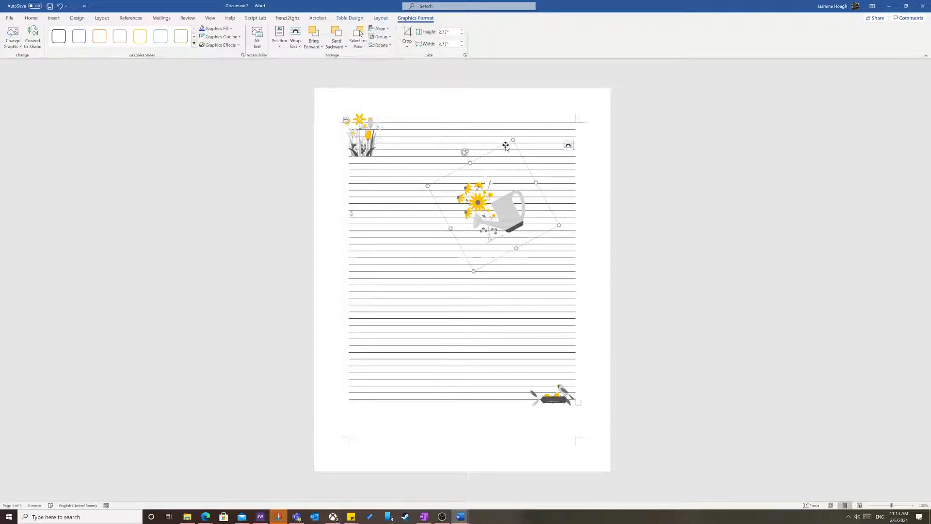
pyautogui.press('Delete')
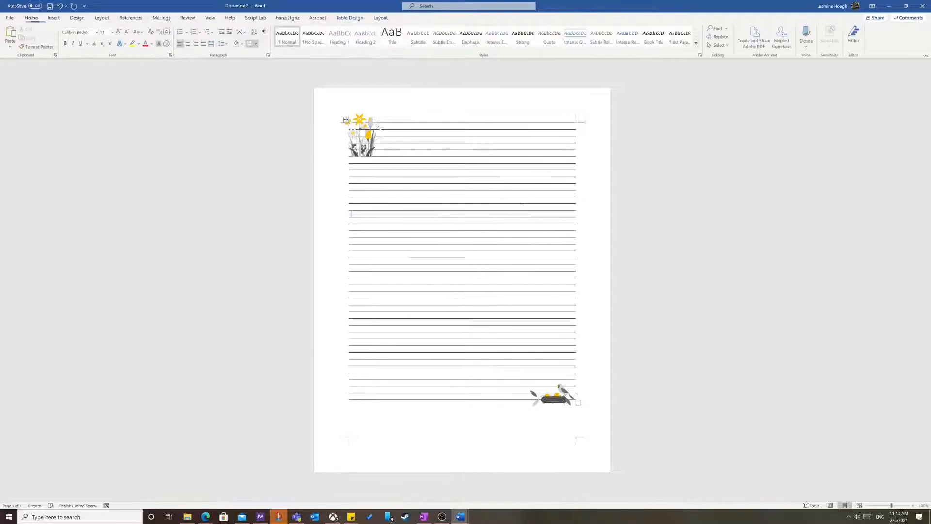
# Try the garden flowers and bird's nest in swapped corners, return the nest to the table's lower-right corner, and delete the garden flowers.
pyautogui.moveTo(371, 132); pyautogui.dragTo(349, 127)
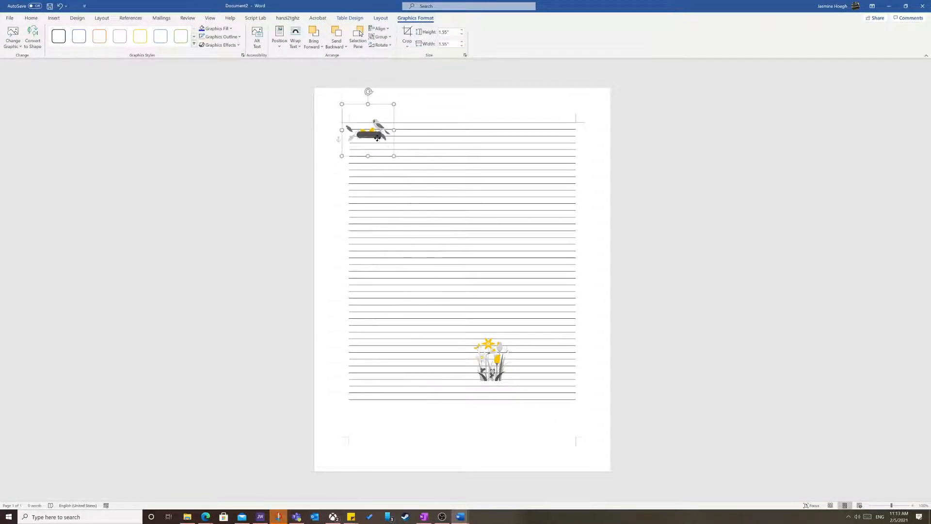
pyautogui.moveTo(405, 151); pyautogui.dragTo(604, 418)
pyautogui.moveTo(482, 361); pyautogui.dragTo(368, 144)
pyautogui.press('Delete')
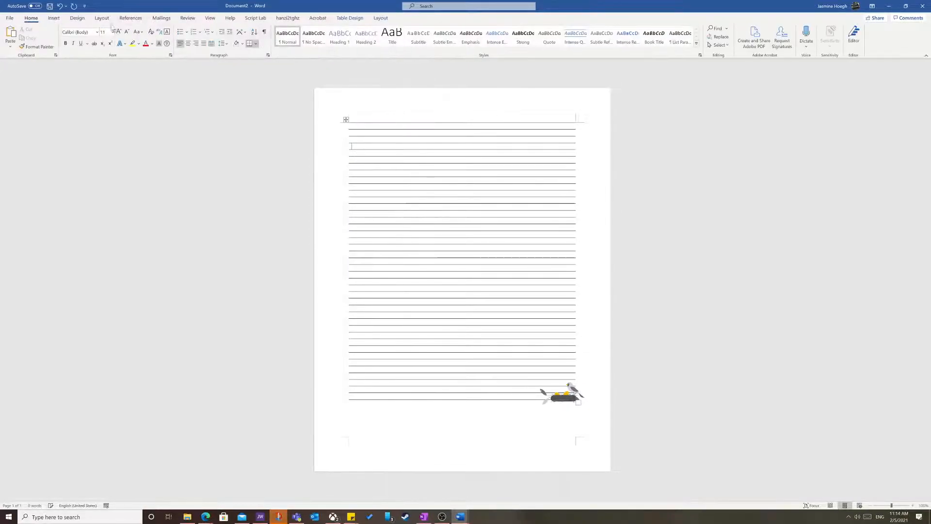
# Search the stock illustrations for "spring" and insert the lemon branch with white blossoms.
pyautogui.click(56, 18)
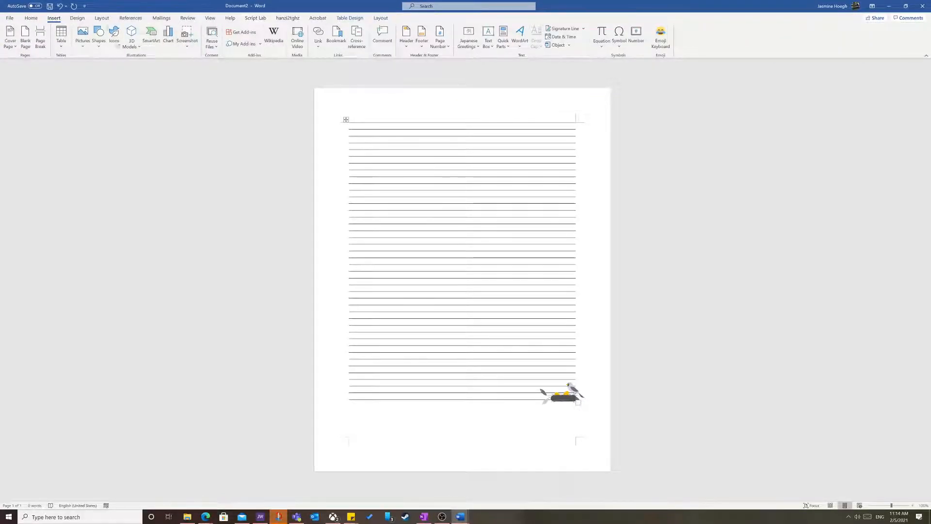
pyautogui.click(98, 36)
pyautogui.click(112, 40)
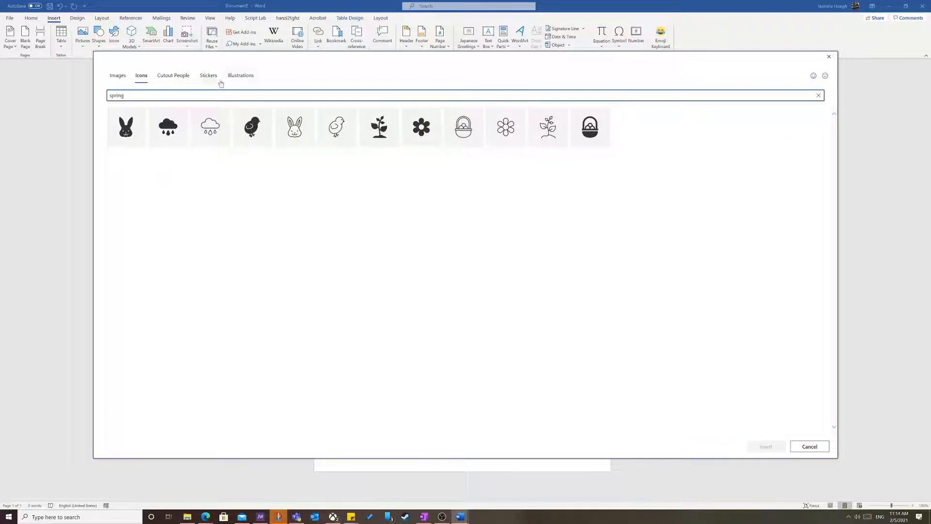
pyautogui.click(240, 75)
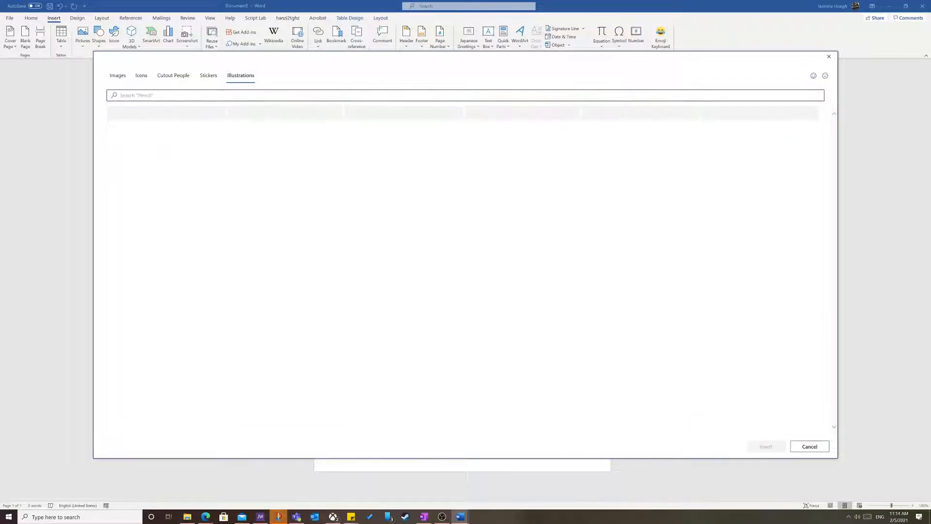
pyautogui.write('sp')
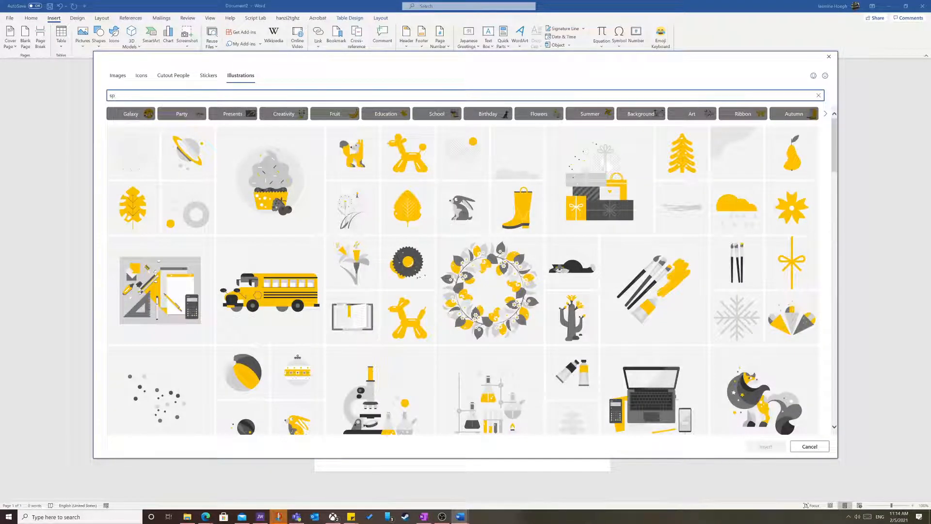
pyautogui.write('ring')
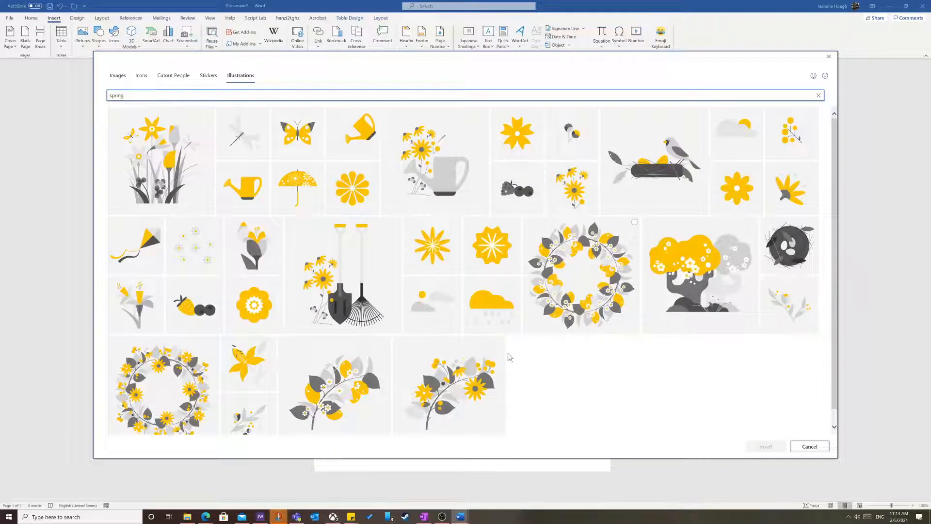
pyautogui.click(338, 391)
pyautogui.click(765, 446)
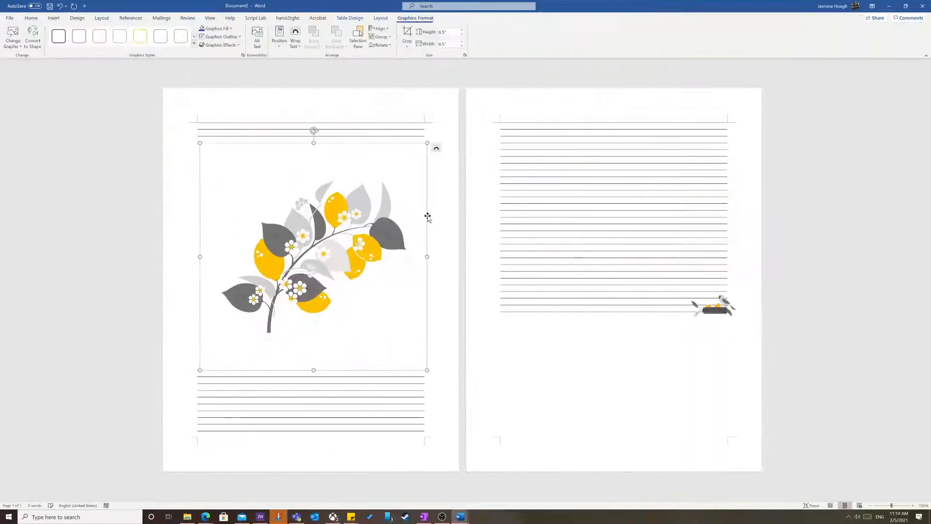
# Set the lemon branch to In Front of Text, shrink it to about 1.9 inches, and place it at the table's upper-left corner.
pyautogui.click(437, 147)
pyautogui.click(484, 220)
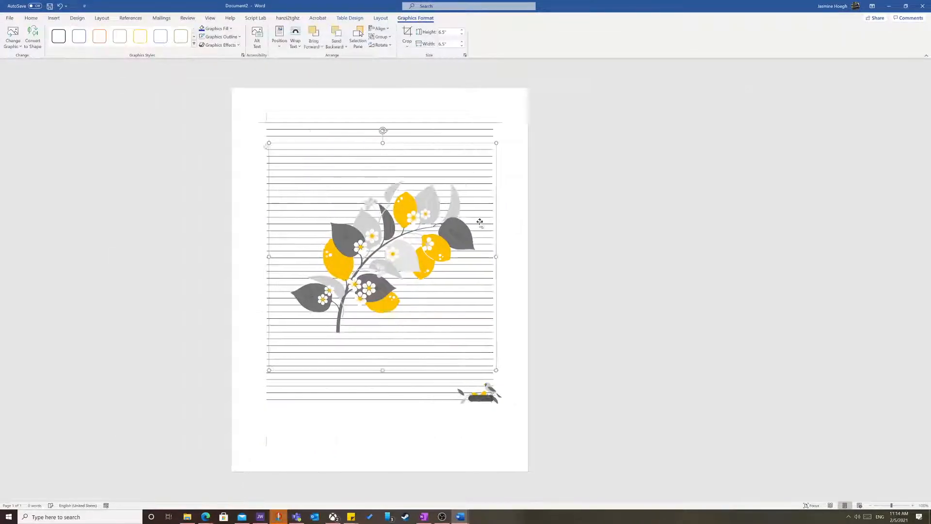
pyautogui.moveTo(580, 370); pyautogui.dragTo(416, 208)
pyautogui.moveTo(397, 176); pyautogui.dragTo(377, 134)
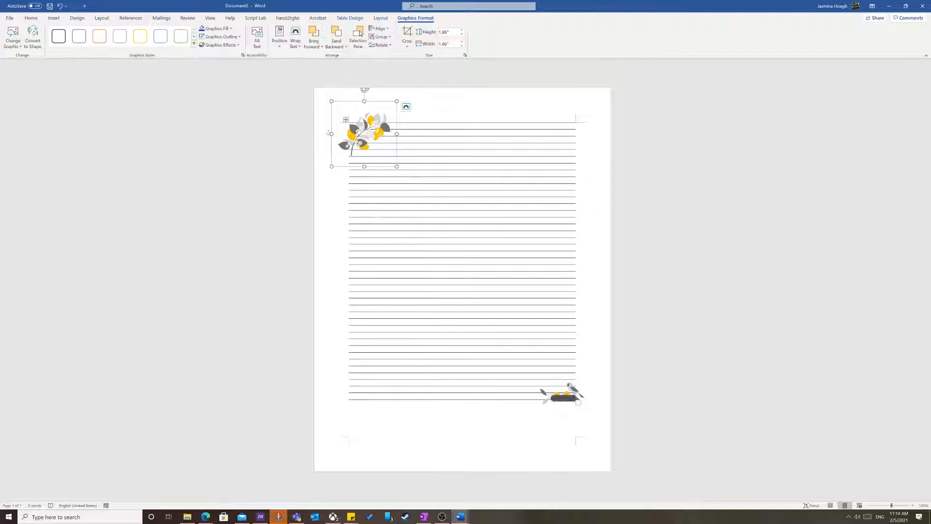
# Recolor the accents of both the lemon branch and the bird's nest illustrations with the recently used blue fill.
pyautogui.keyDown('shift'); pyautogui.click(568, 399); pyautogui.keyUp('shift')
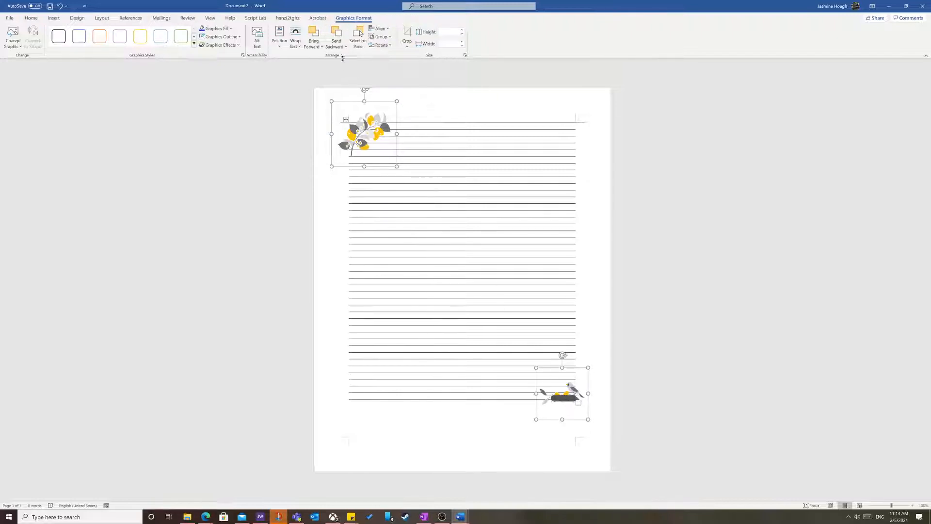
pyautogui.click(216, 28)
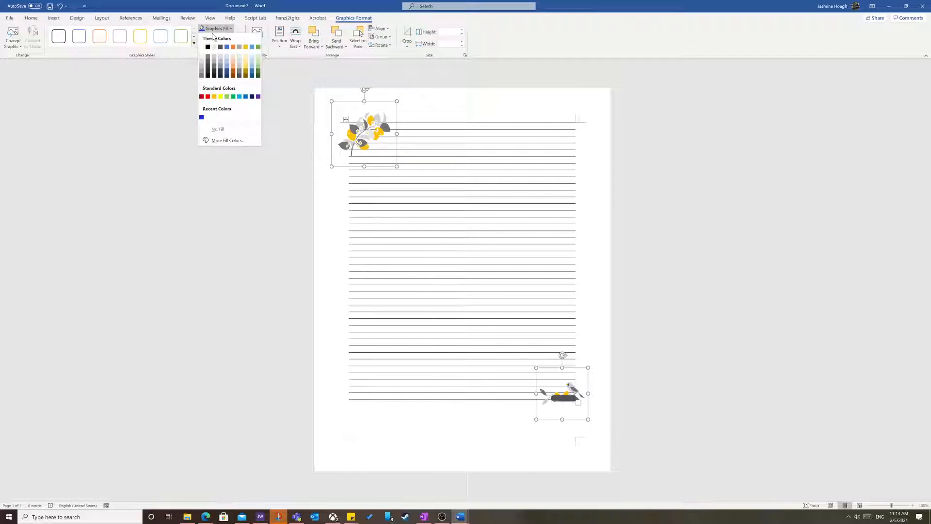
pyautogui.click(202, 118)
pyautogui.click(458, 297)
# Try an orange fill on the bird's nest illustration and undo it.
pyautogui.click(566, 396)
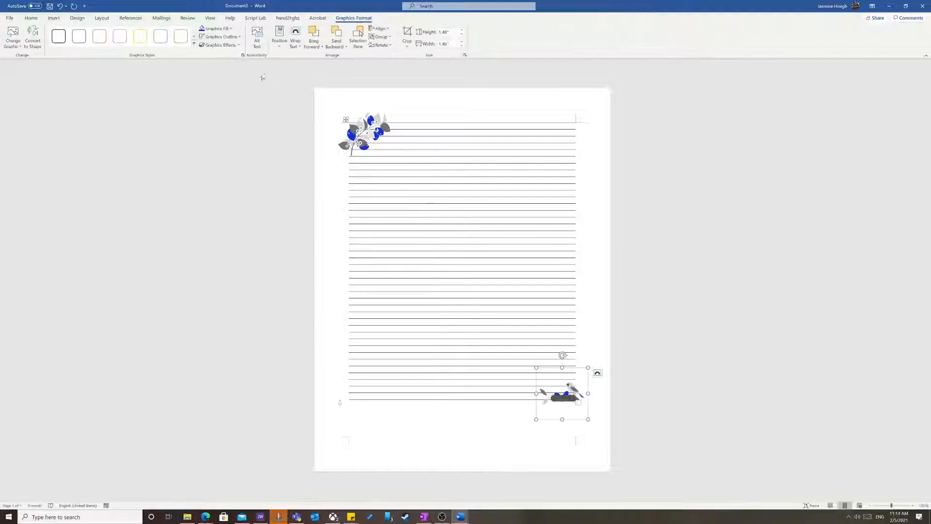
pyautogui.click(214, 28)
pyautogui.click(235, 47)
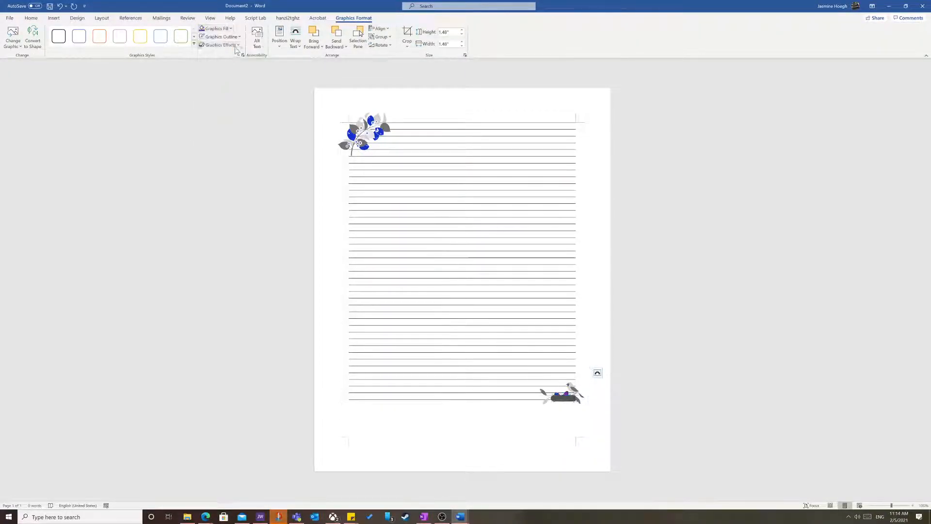
pyautogui.click(387, 358)
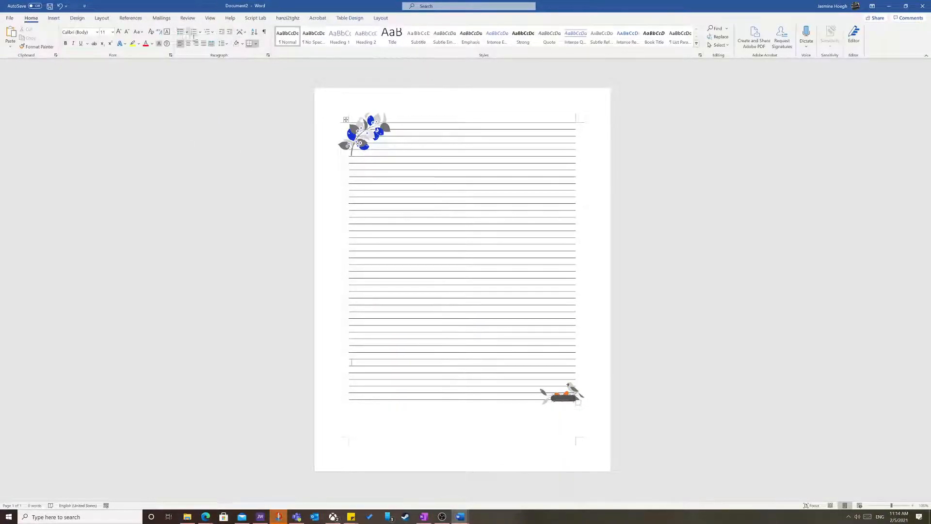
pyautogui.hotkey('ctrl', 'z')
# Nudge the lemon branch slightly up and to the left in its corner.
pyautogui.moveTo(361, 141); pyautogui.dragTo(359, 140)
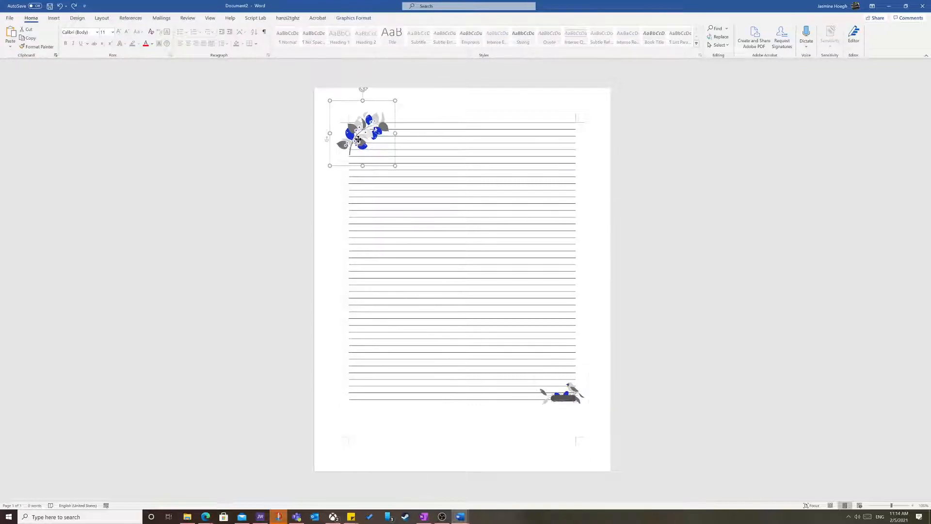
pyautogui.click(351, 180)
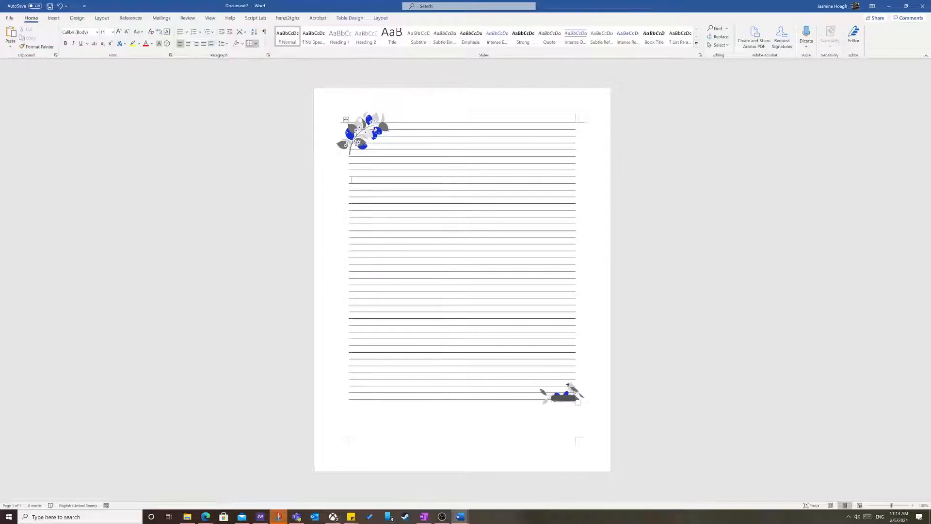
# Insert a Simple Text Box, move it near the page bottom, and resize it to about 0.62 by 6.17 inches.
pyautogui.click(54, 19)
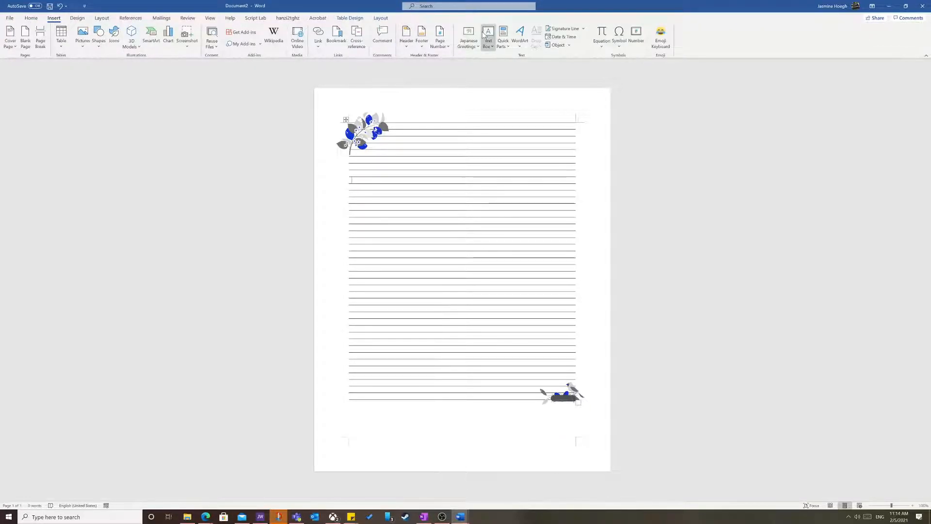
pyautogui.click(489, 38)
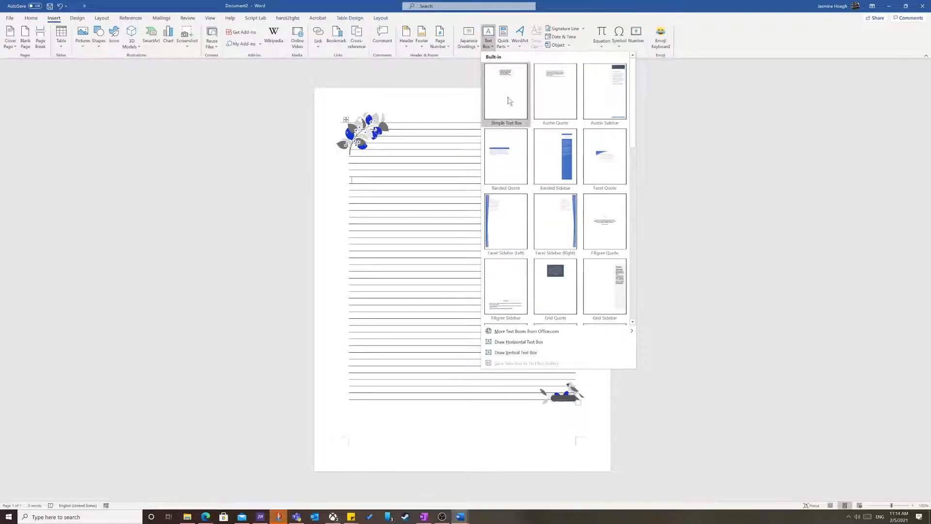
pyautogui.click(505, 84)
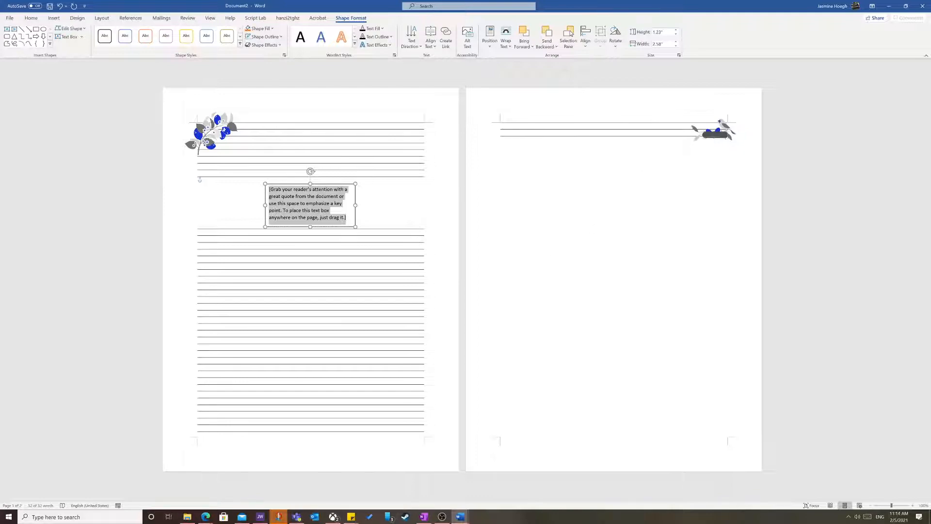
pyautogui.moveTo(324, 204); pyautogui.dragTo(426, 420)
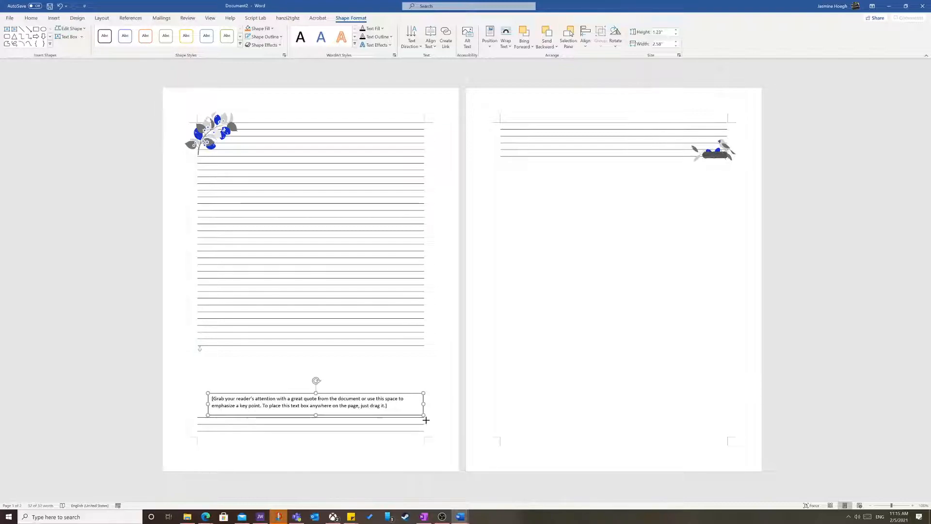
# Set the text box to In Front of Text, position it just below the lined table, and widen it to about 6.4 inches.
pyautogui.click(433, 399)
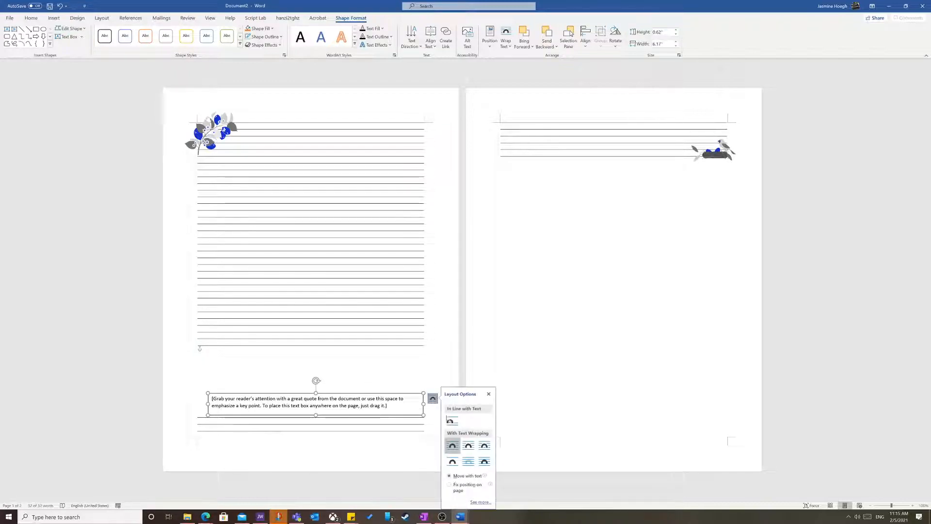
pyautogui.click(477, 462)
pyautogui.click(460, 406)
pyautogui.moveTo(454, 395); pyautogui.dragTo(446, 413)
pyautogui.moveTo(451, 398); pyautogui.dragTo(448, 409)
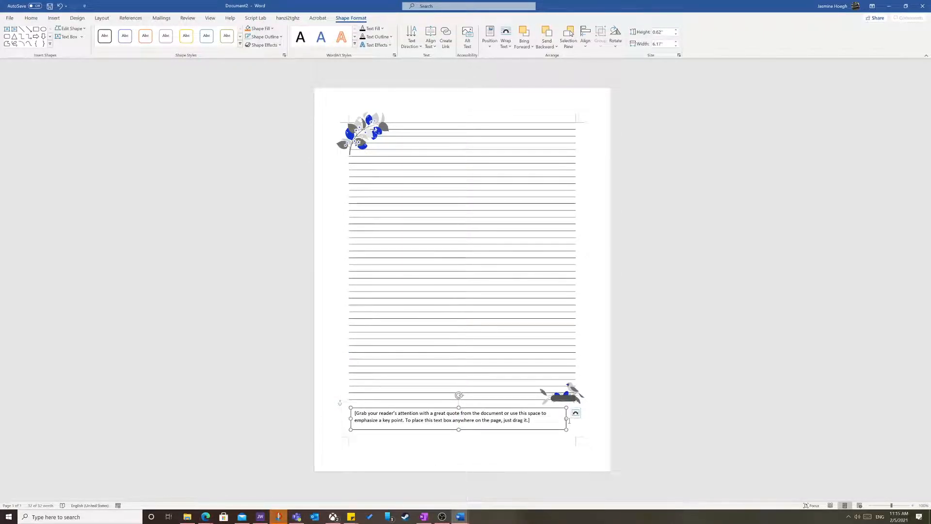
pyautogui.moveTo(566, 419); pyautogui.dragTo(575, 418)
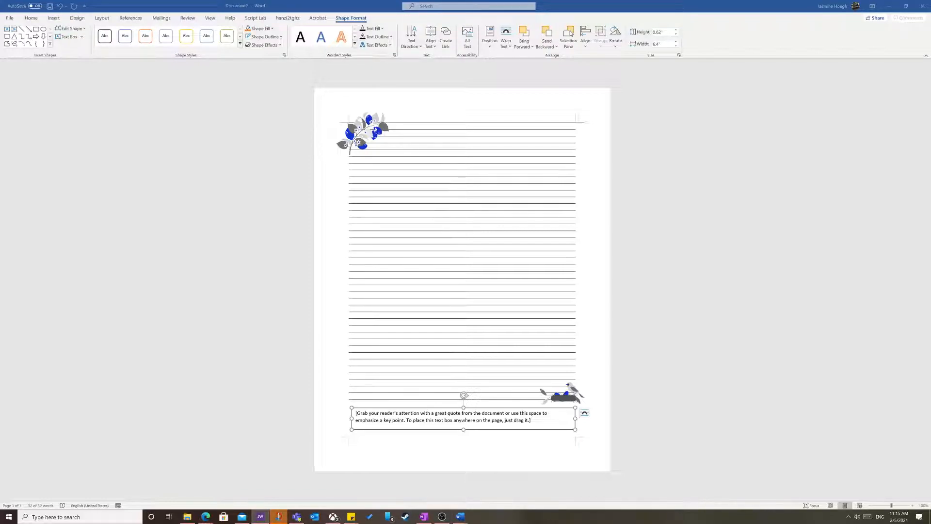
# Replace the text box placeholder with "While you throw all your anxiety on him, because he cares for you. – 1 Peter 5:7".
pyautogui.click(455, 416)
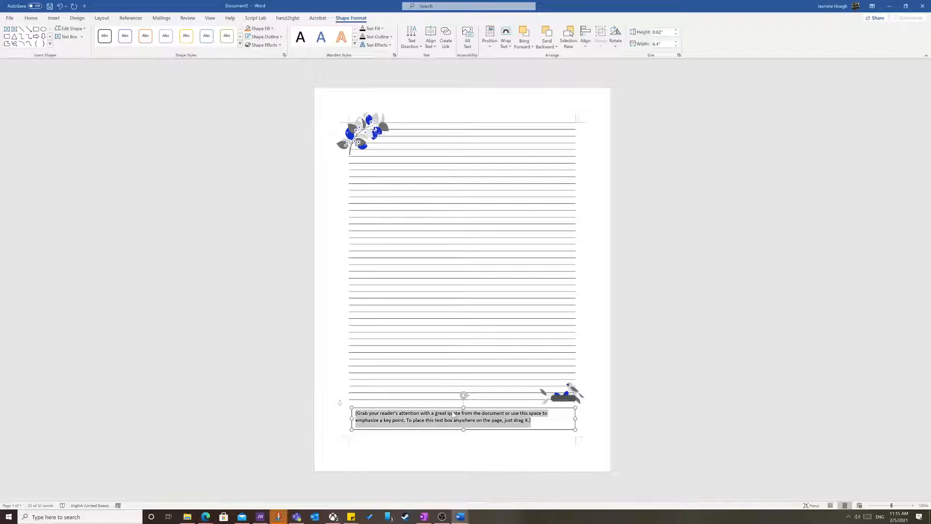
pyautogui.write('7 while you throw all your anxiety on him, because he cares for you.')
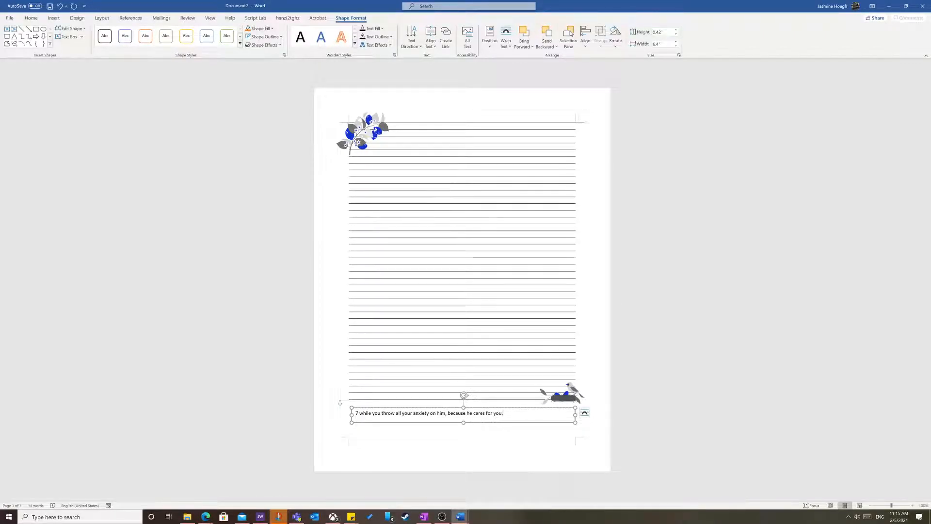
pyautogui.press('Delete')
pyautogui.press('Delete')
pyautogui.press('Delete')
pyautogui.write('W')
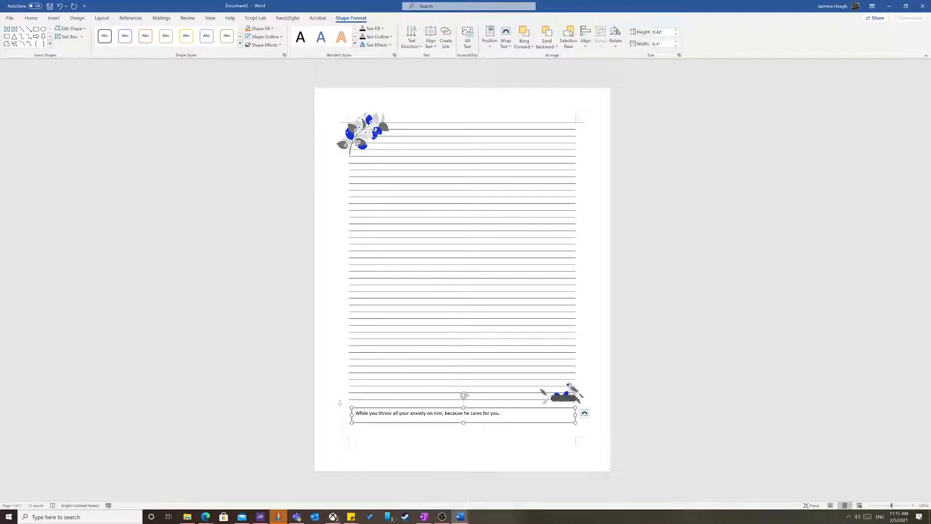
pyautogui.click(501, 413)
pyautogui.write('– 1 Peter 5:7')
# Change the font of the whole verse in the text box to Harlow Solid Italic.
pyautogui.hotkey('ctrl', 'a')
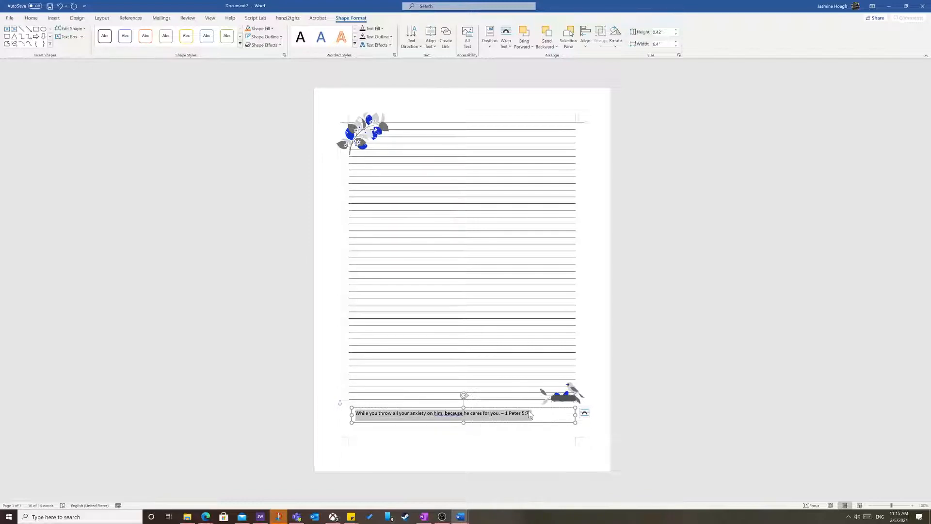
pyautogui.moveTo(530, 415); pyautogui.dragTo(354, 414)
pyautogui.click(558, 416)
pyautogui.tripleClick(551, 416)
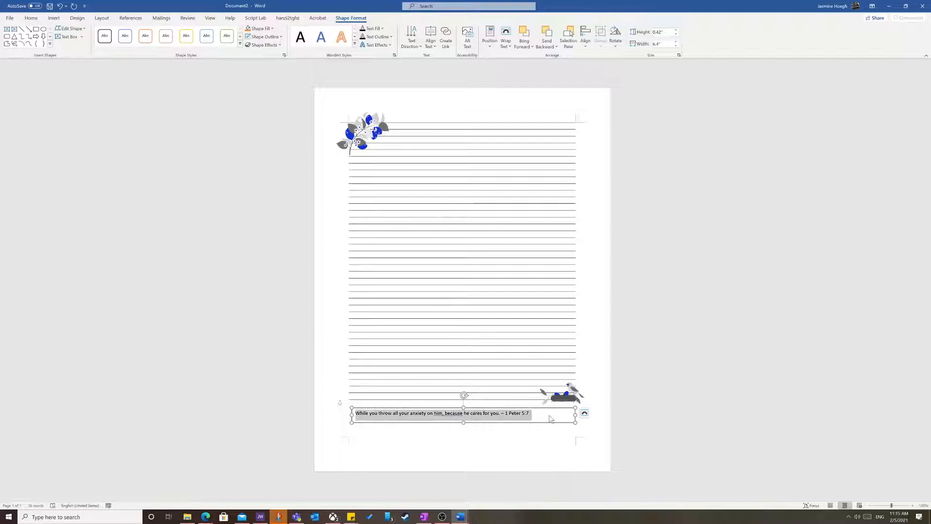
pyautogui.click(31, 18)
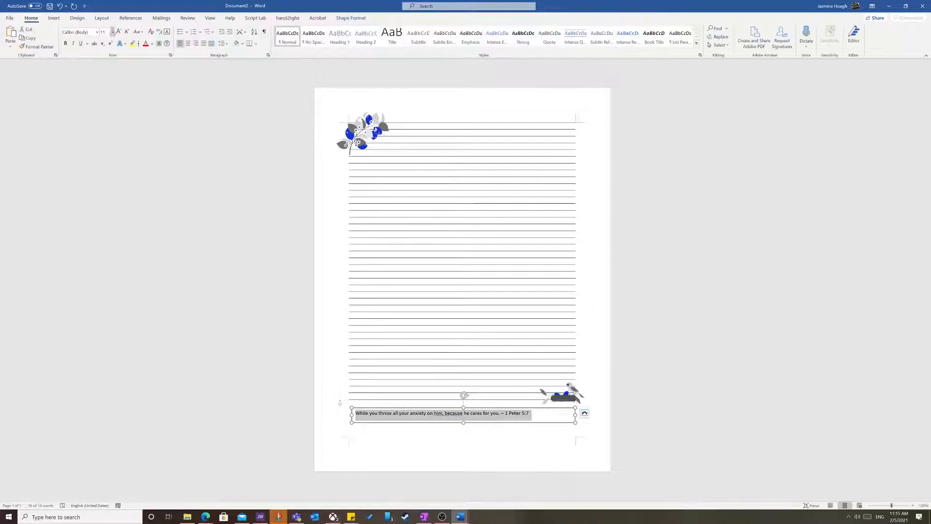
pyautogui.click(97, 32)
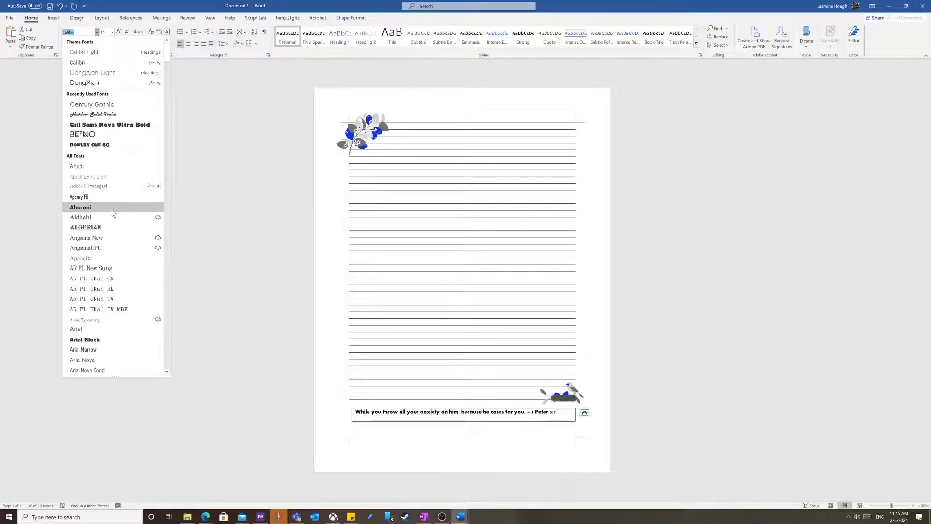
pyautogui.click(113, 116)
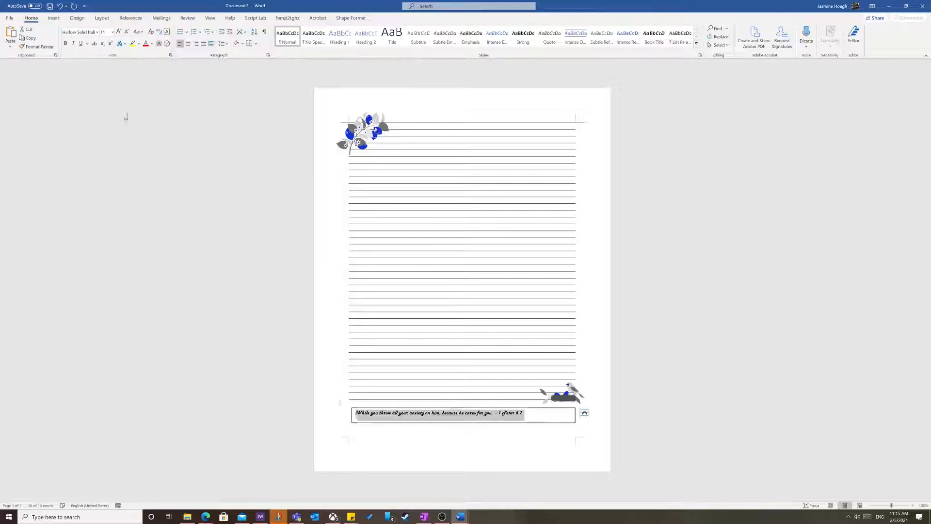
# Remove the border around the verse's text box by setting its shape outline to No Outline.
pyautogui.click(351, 18)
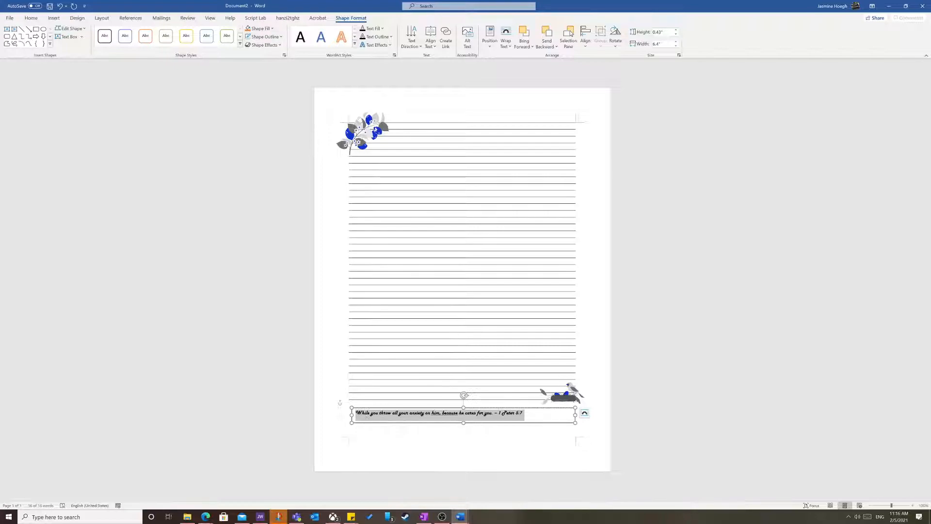
pyautogui.click(265, 37)
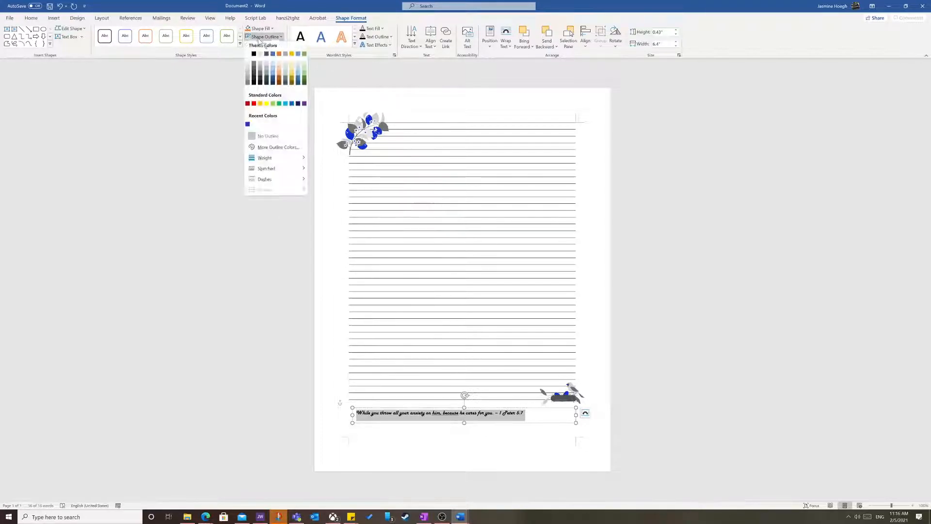
pyautogui.click(266, 139)
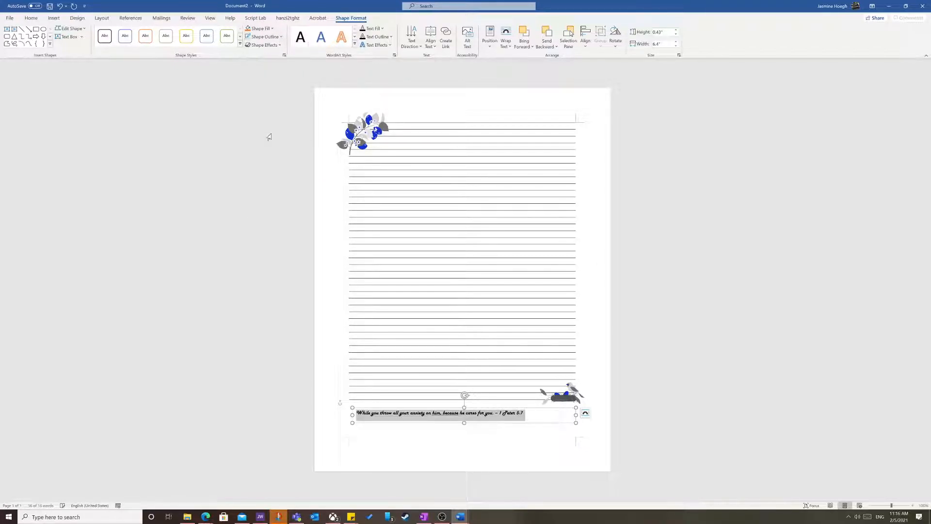
# Fill the verse's text box with the recently used blue and set the fill's transparency to 69%.
pyautogui.click(272, 30)
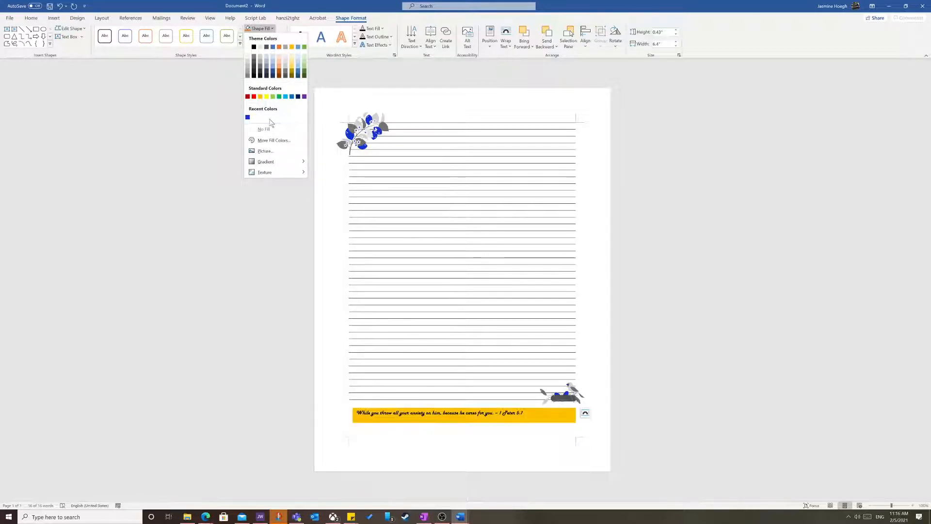
pyautogui.click(248, 118)
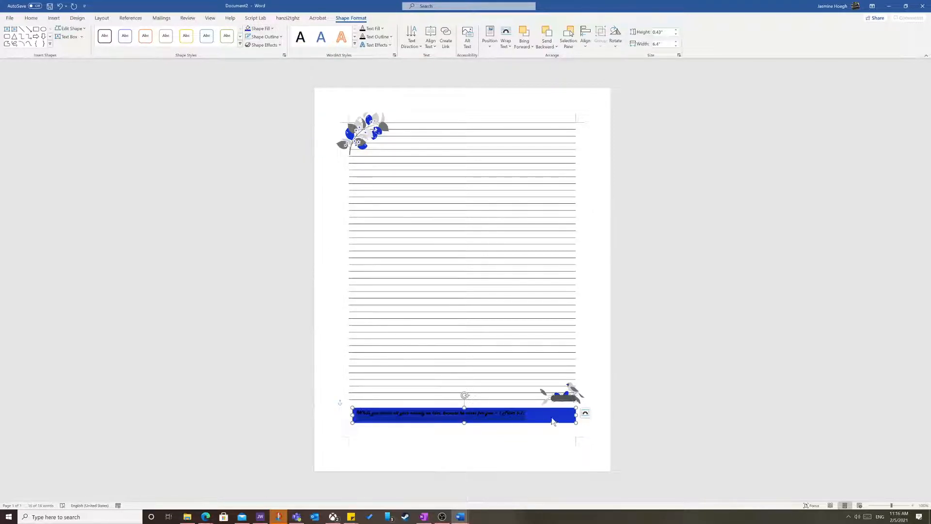
pyautogui.click(261, 28)
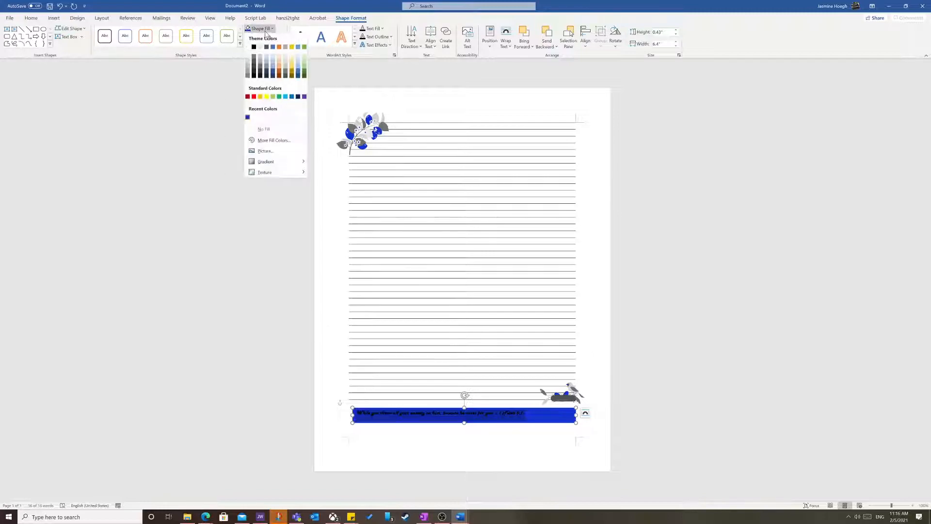
pyautogui.click(284, 144)
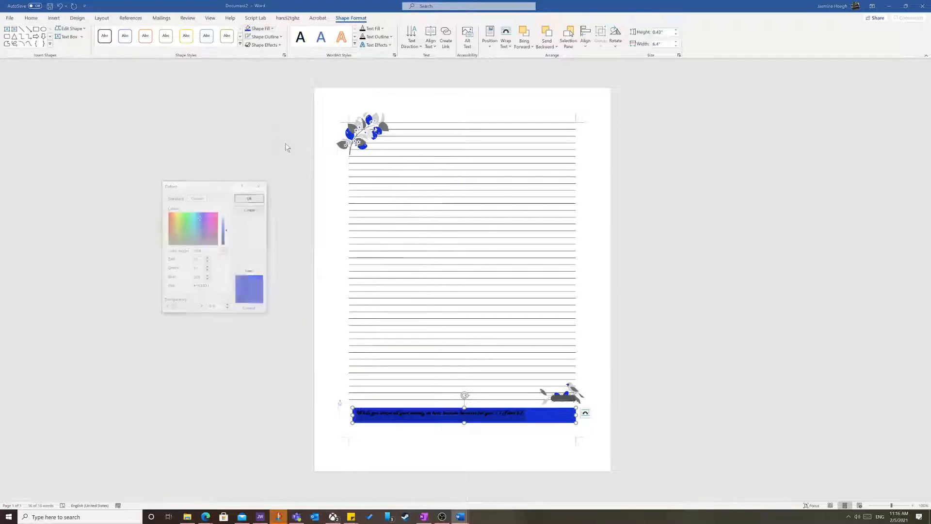
pyautogui.moveTo(173, 307); pyautogui.dragTo(190, 311)
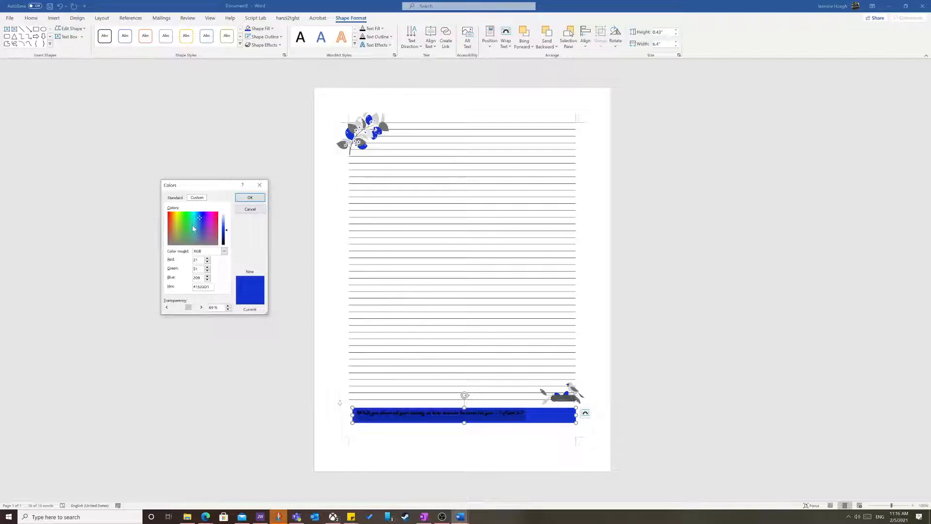
pyautogui.click(176, 198)
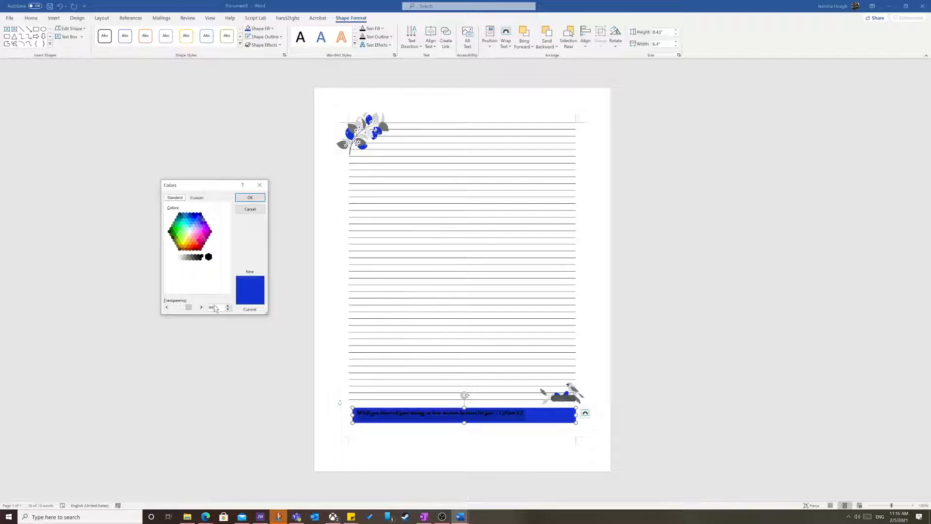
pyautogui.click(249, 197)
pyautogui.click(418, 432)
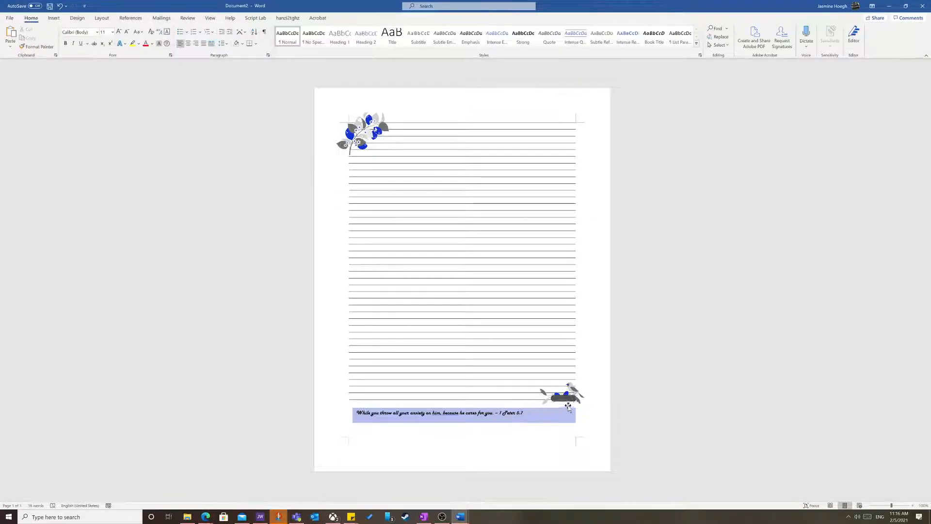
# Center the verse horizontally within its text box.
pyautogui.click(576, 410)
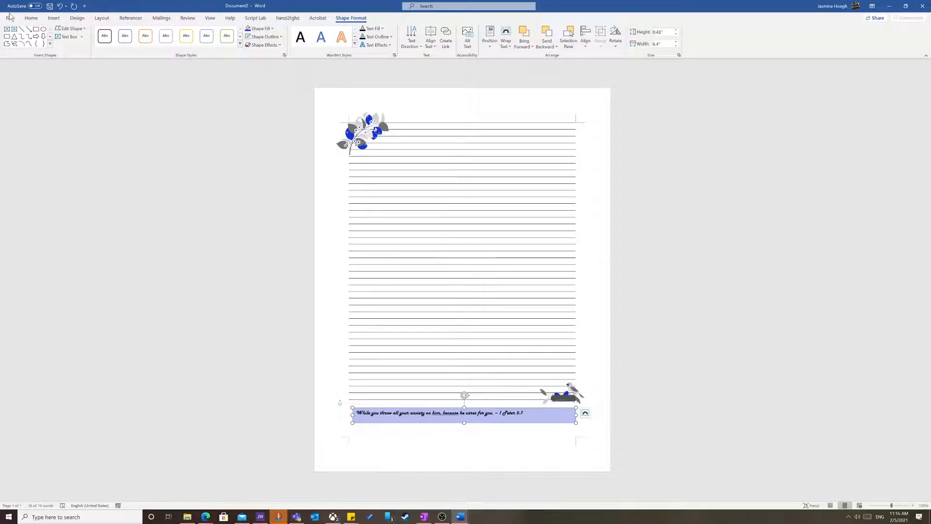
pyautogui.click(29, 20)
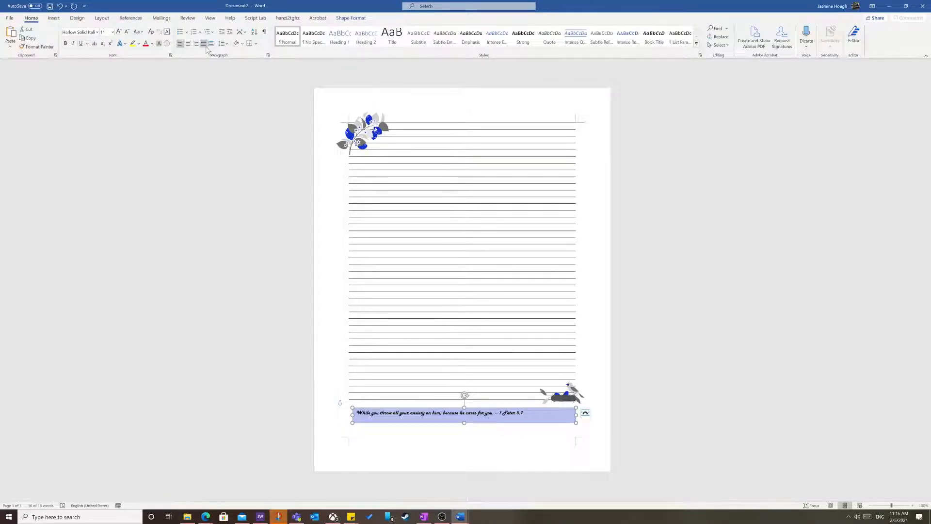
pyautogui.click(189, 43)
pyautogui.click(349, 403)
pyautogui.click(383, 410)
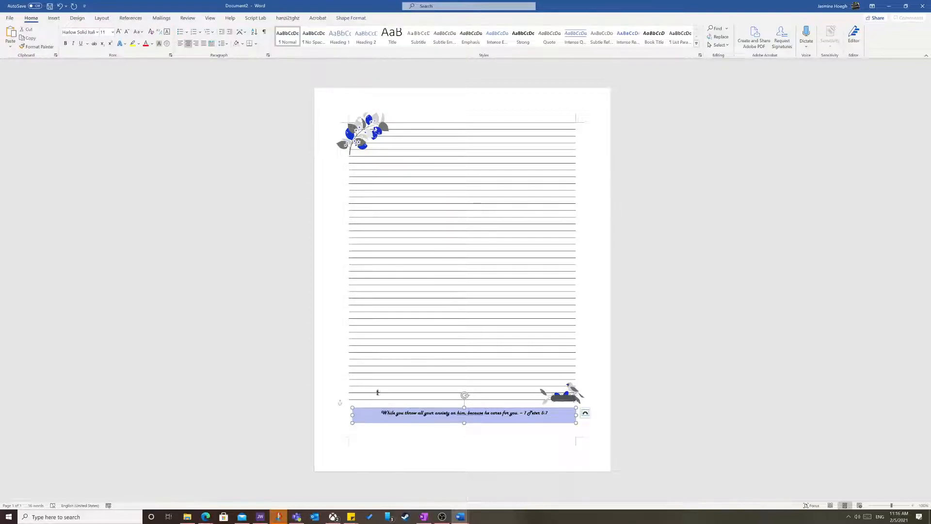
# Change the verse's font color to the darkest shade of the theme's light gray.
pyautogui.click(152, 43)
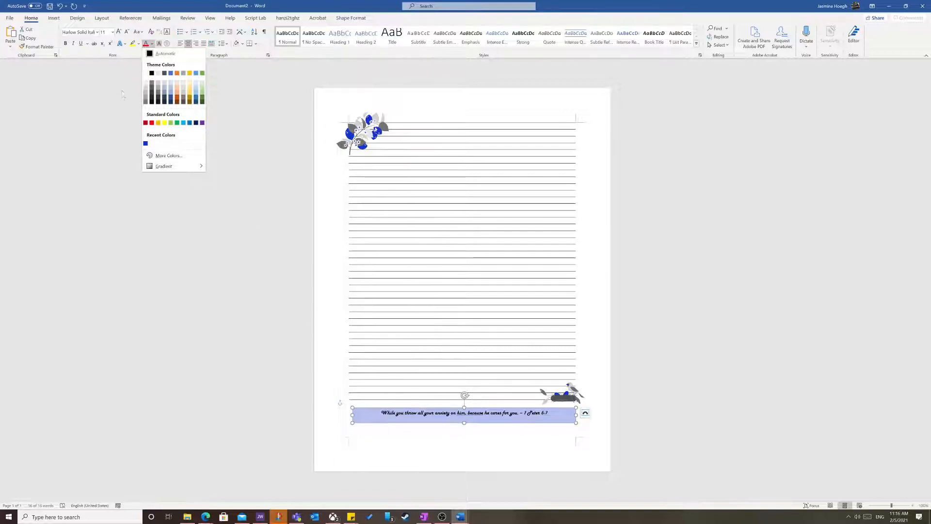
pyautogui.click(160, 101)
pyautogui.click(350, 403)
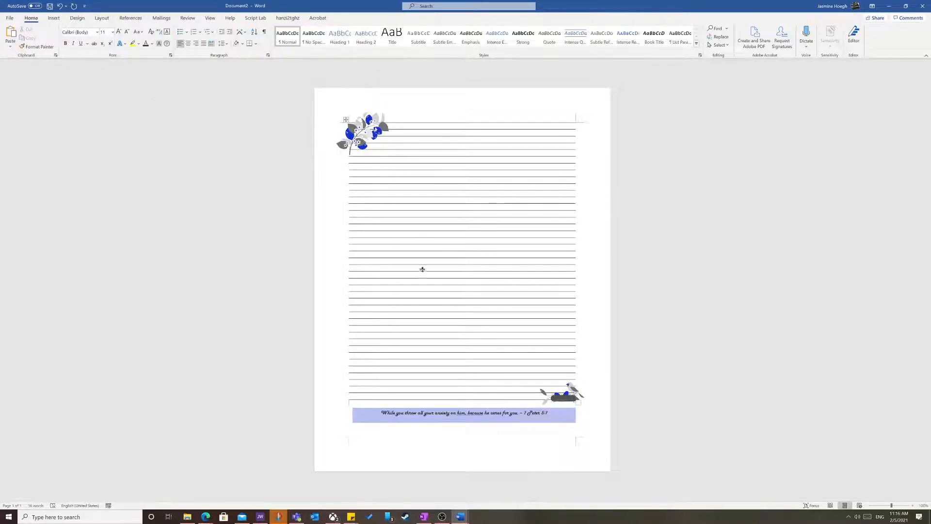
# Widen the verse's text box slightly so its left edge lines up with the left ends of the table lines.
pyautogui.tripleClick(370, 418)
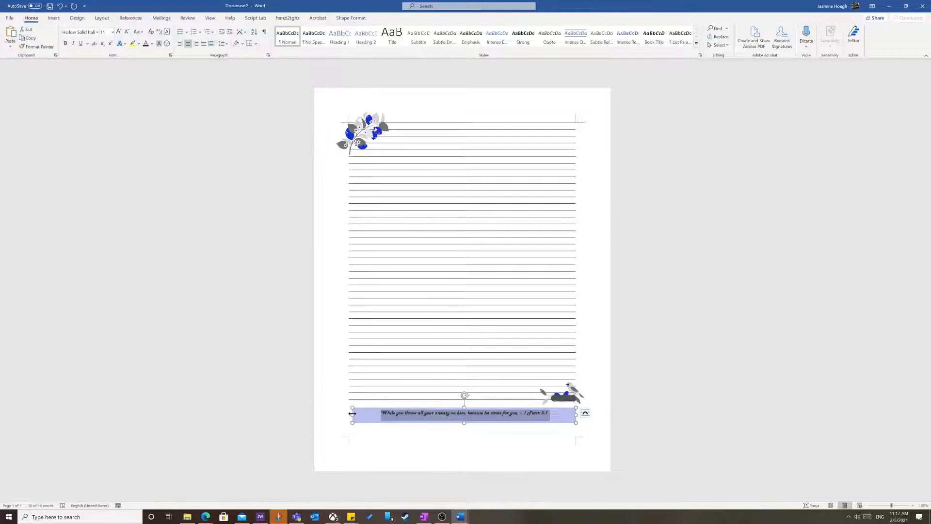
pyautogui.moveTo(352, 414); pyautogui.dragTo(349, 414)
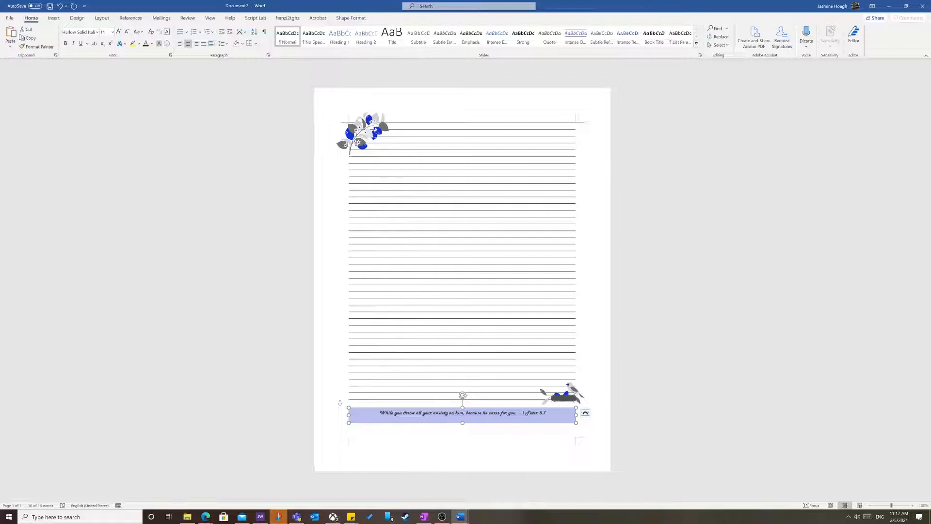
pyautogui.click(576, 268)
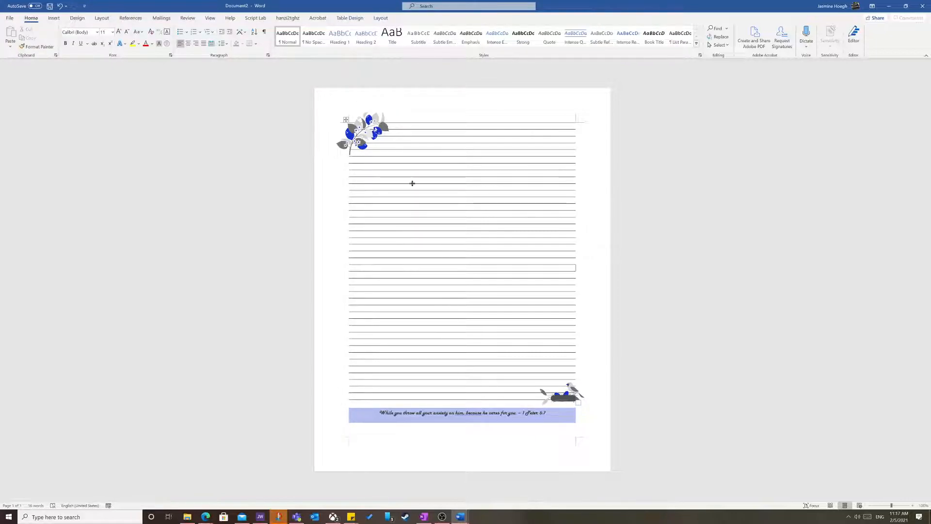